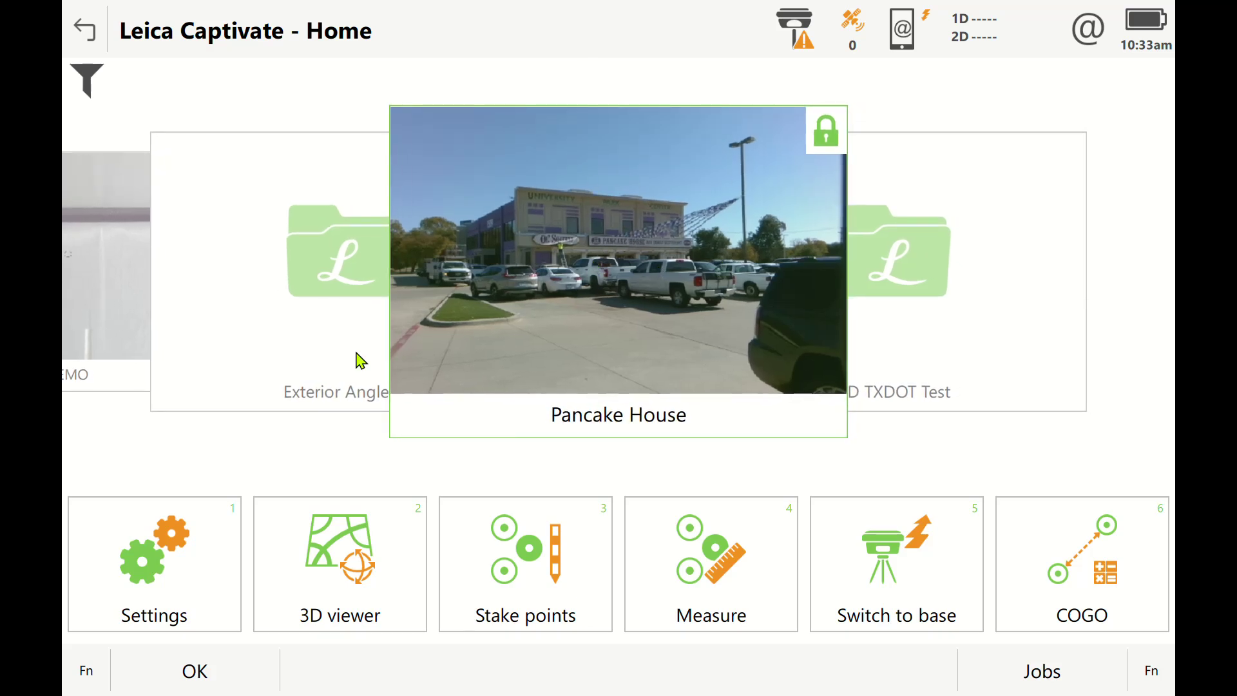
Launch the 3D viewer for the Pancake House job from the Home screen.
click(341, 596)
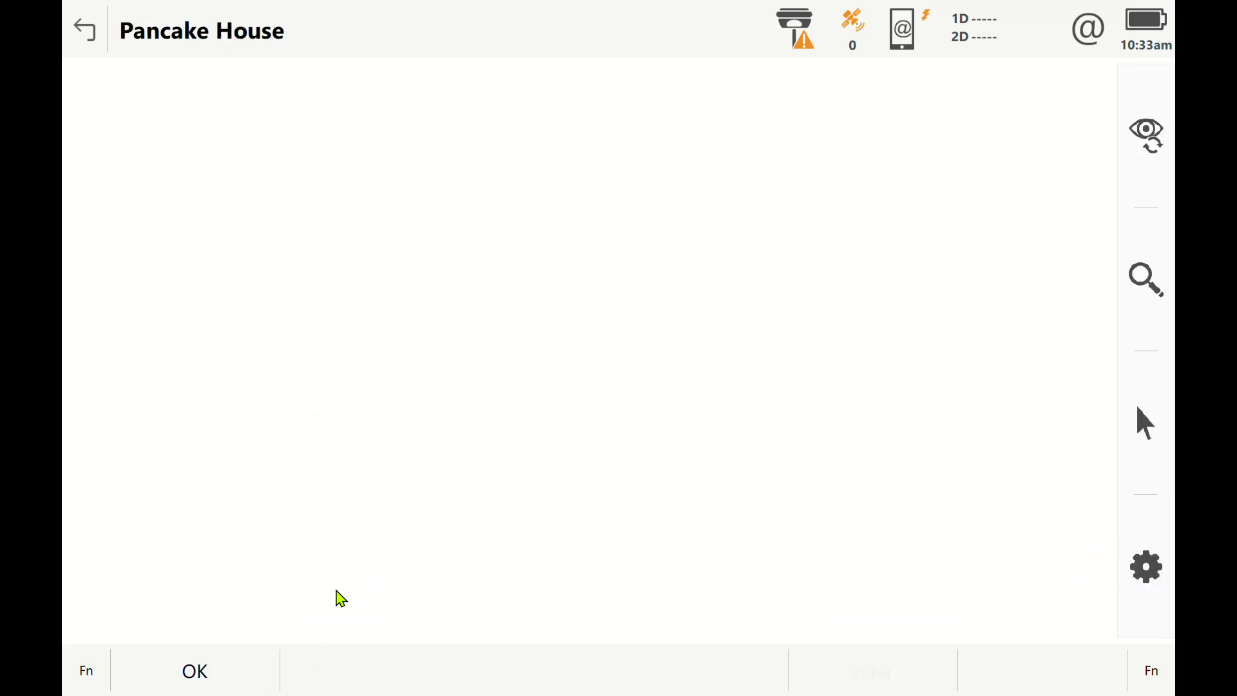
Set Object Display's background map to From files, finding no map images configured.
click(1161, 569)
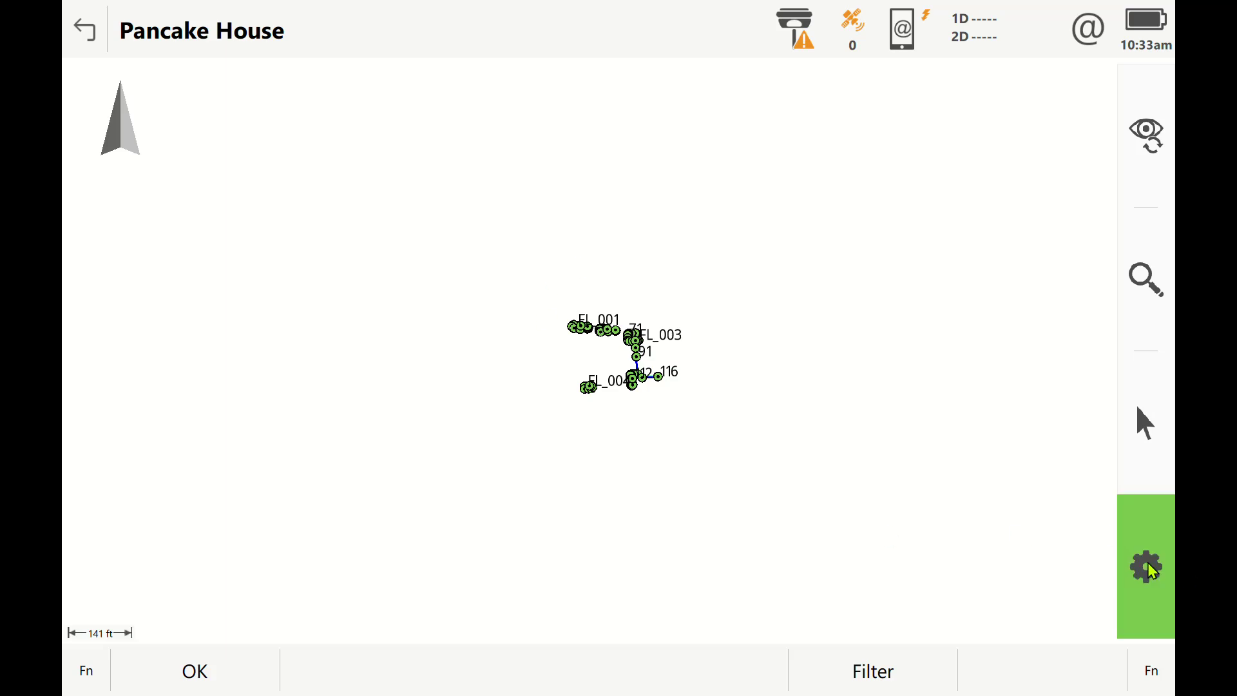
click(1093, 509)
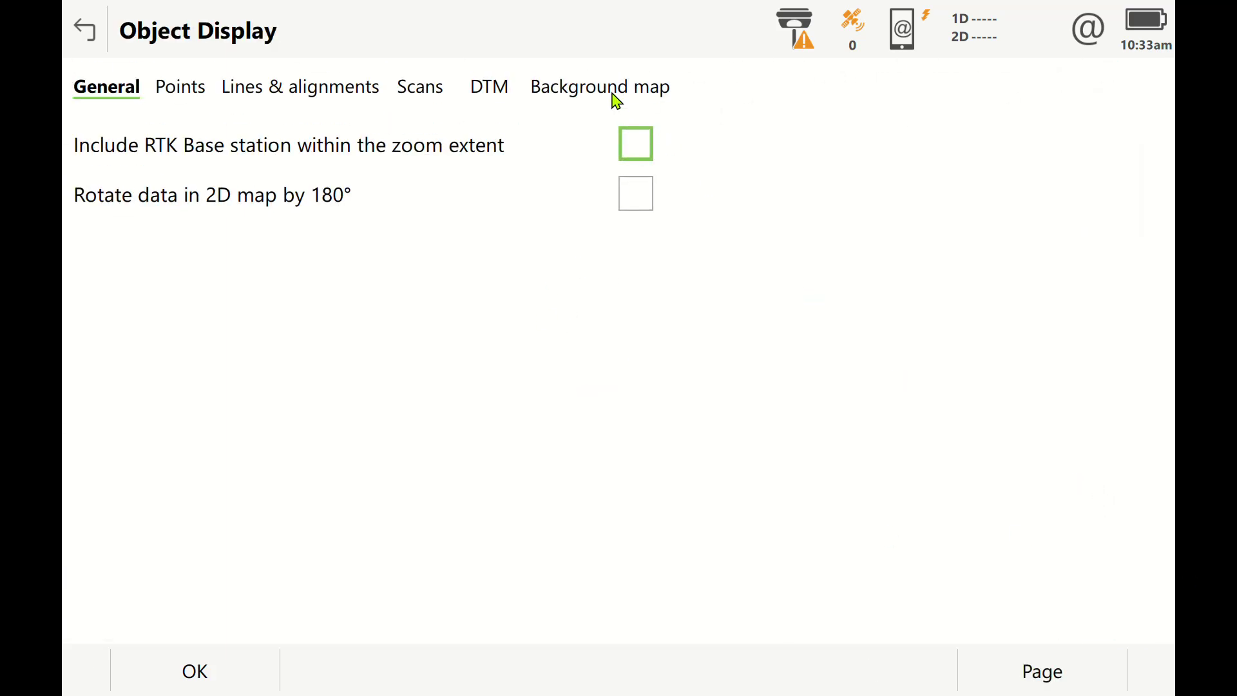
click(613, 97)
click(673, 161)
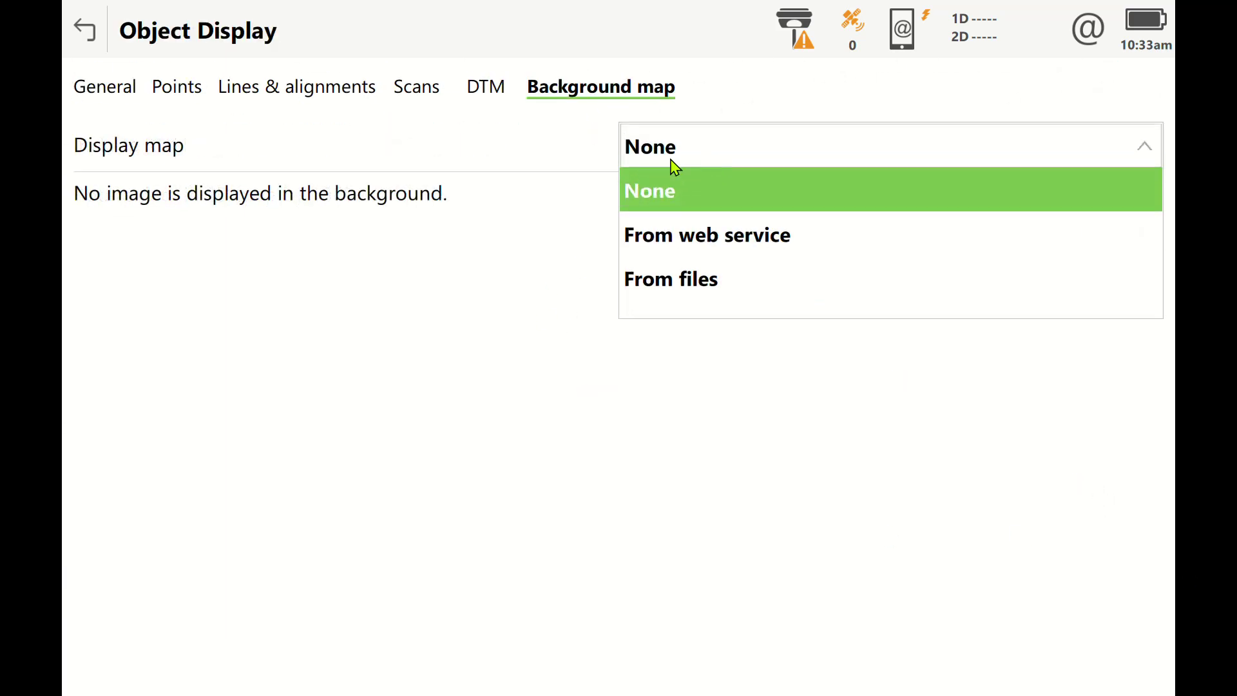
click(670, 283)
click(539, 673)
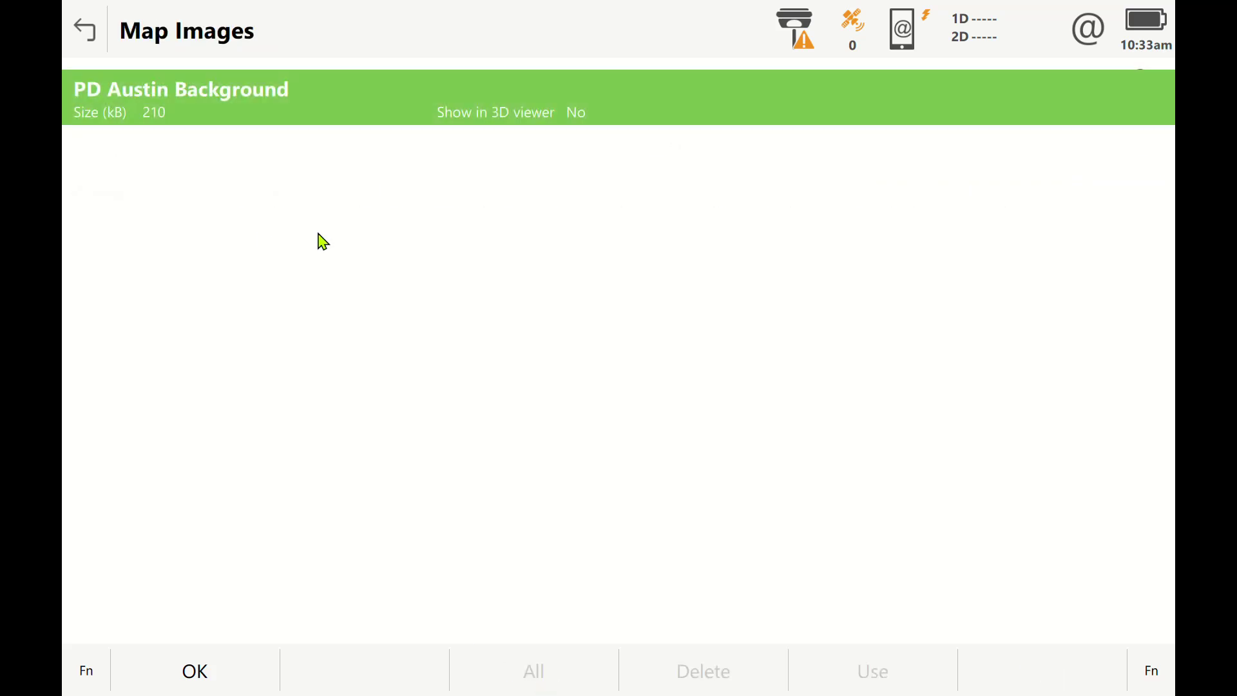
click(196, 673)
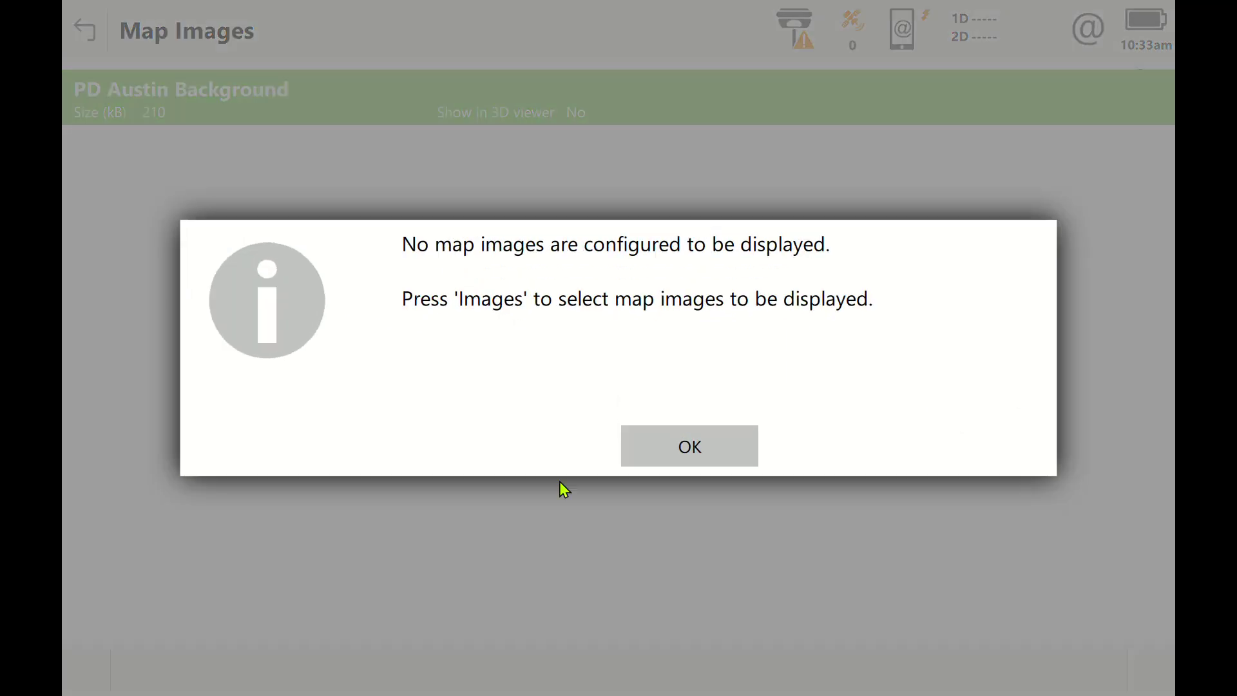
click(702, 448)
click(644, 147)
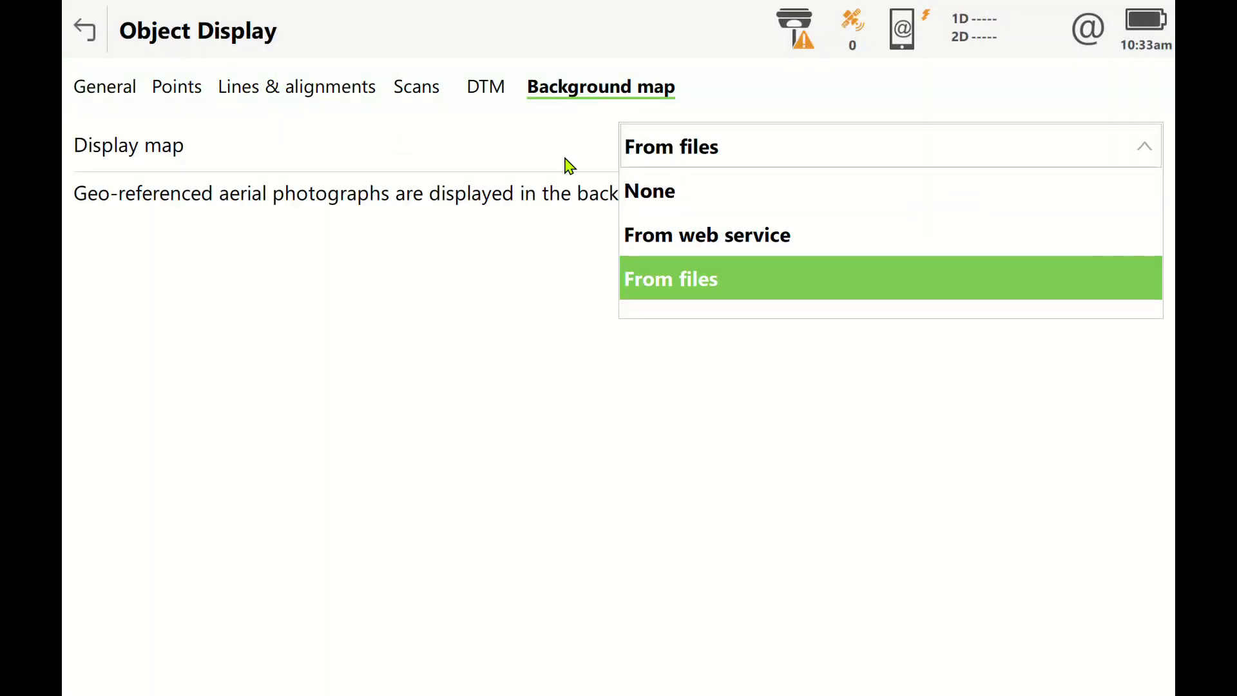
Switch Display map to From web service, try adding a WMTS service, then keep ESRI World Imagery.
click(699, 242)
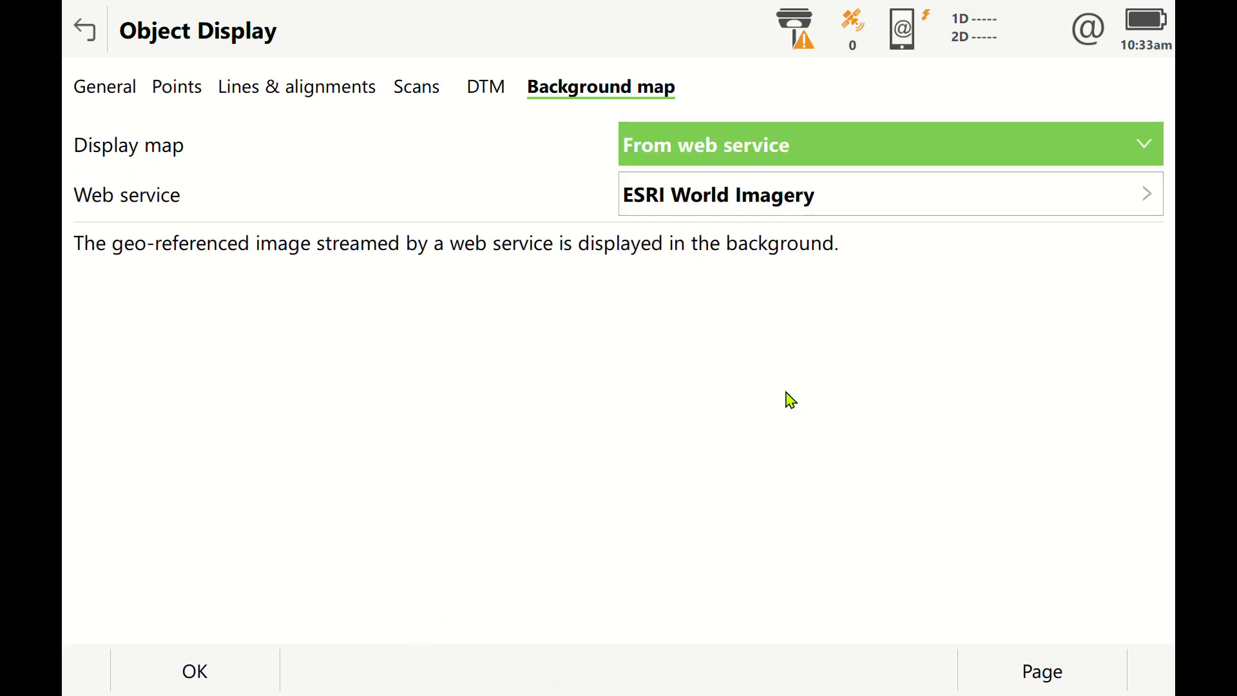
click(692, 201)
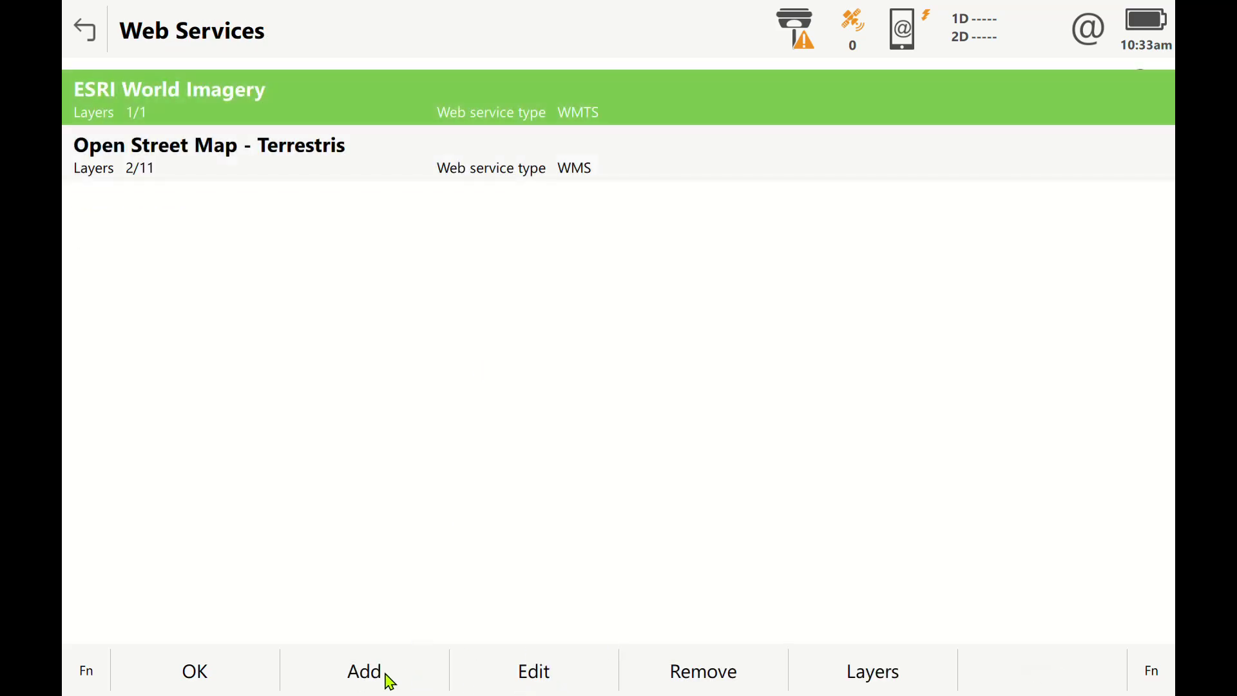
click(388, 672)
click(679, 187)
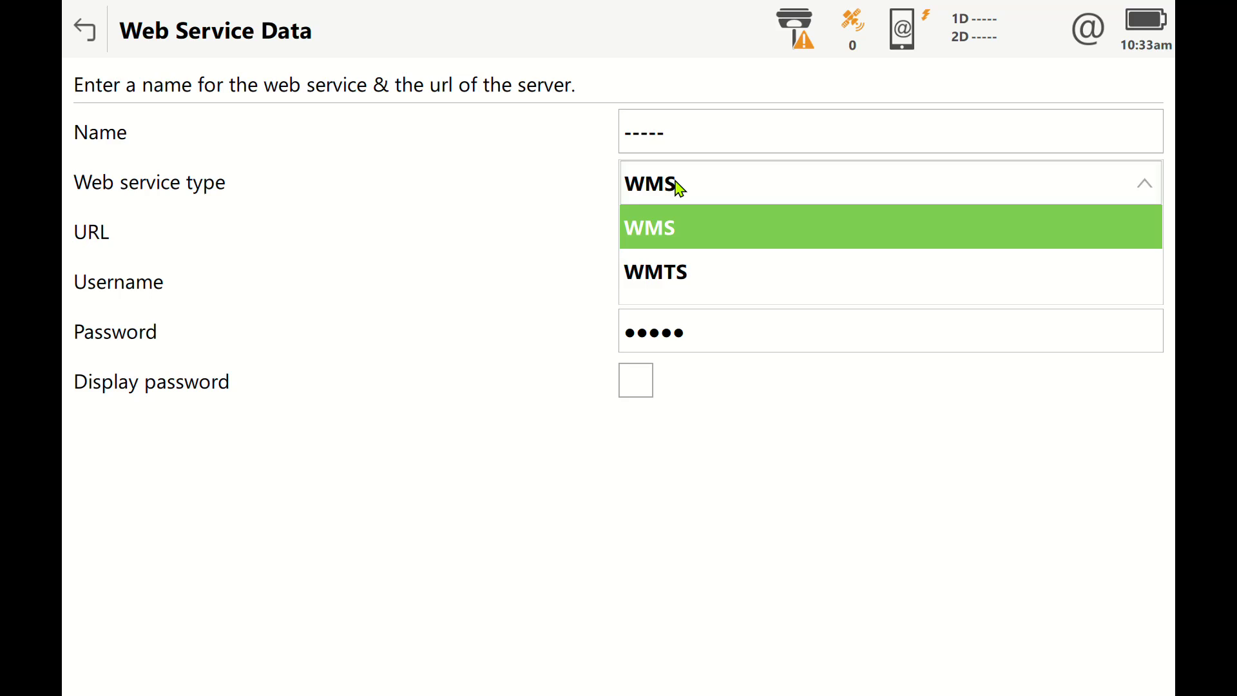
click(654, 274)
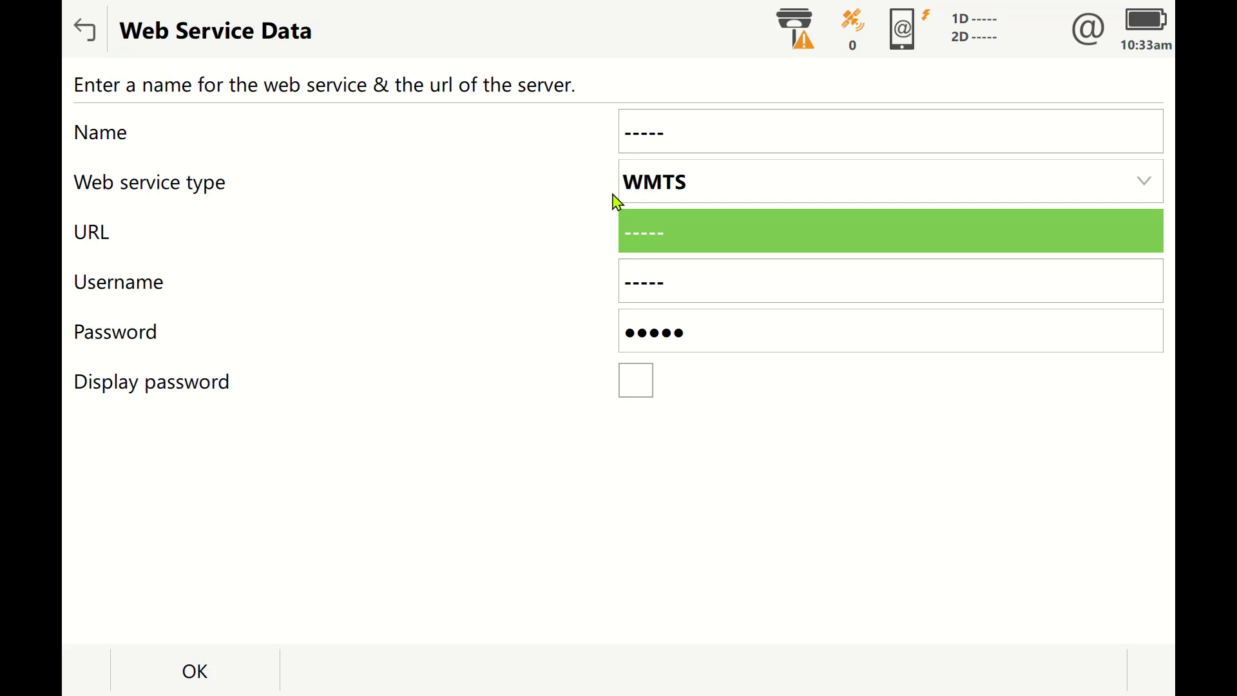
click(80, 35)
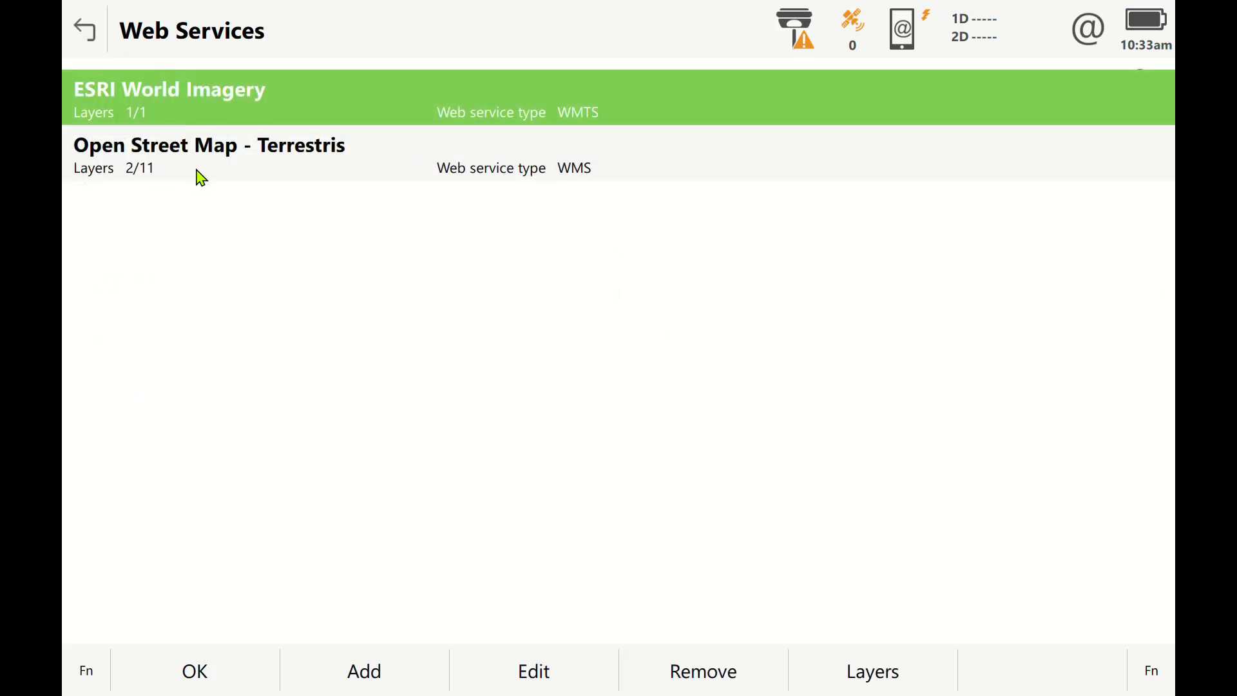
click(198, 680)
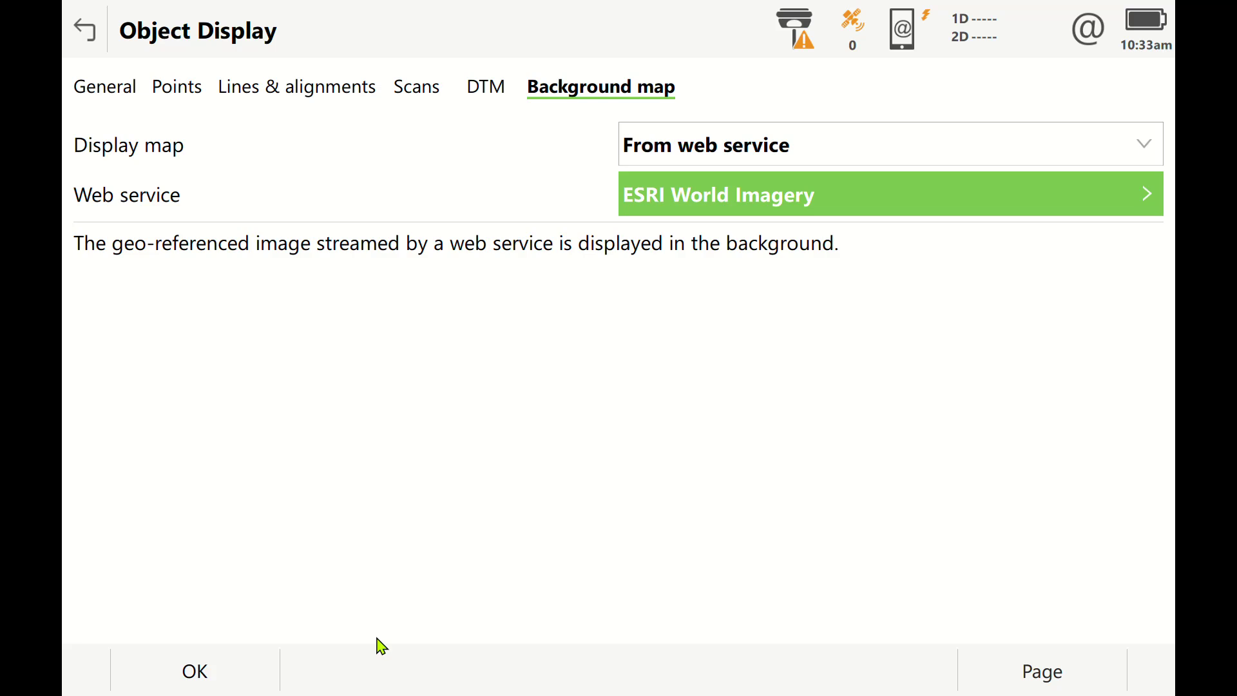
View the Pancake House points over ESRI aerial imagery, then close the viewer to Home.
click(188, 671)
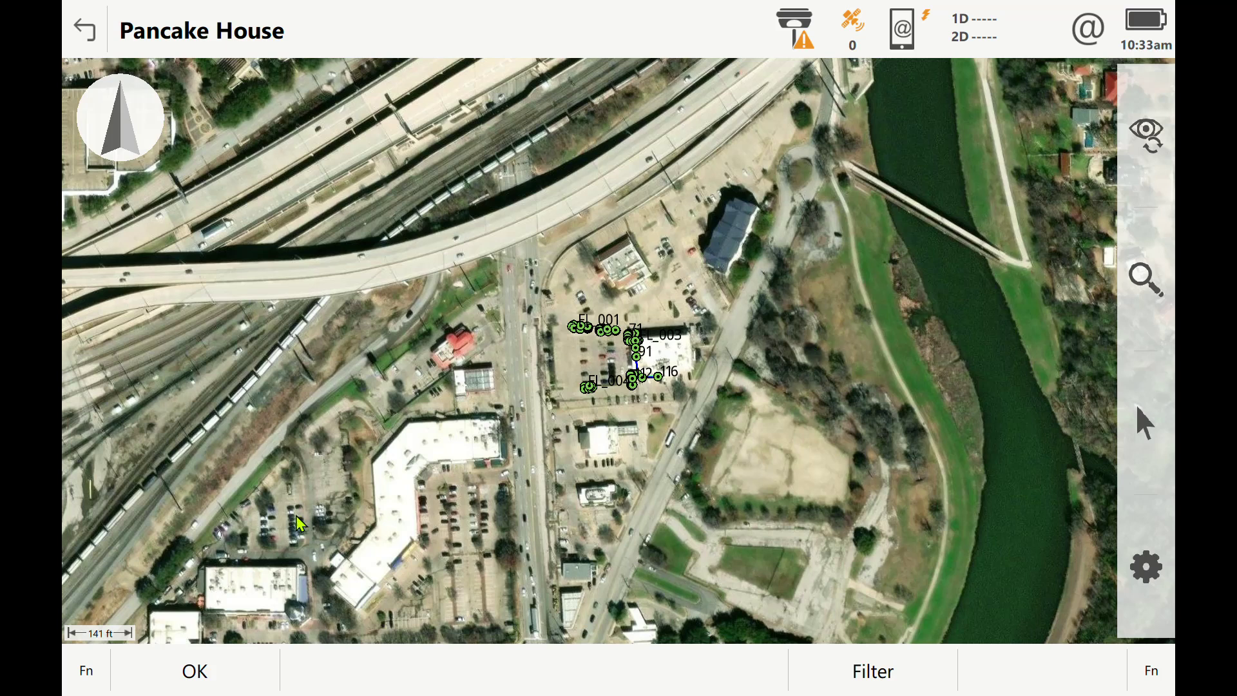
click(196, 673)
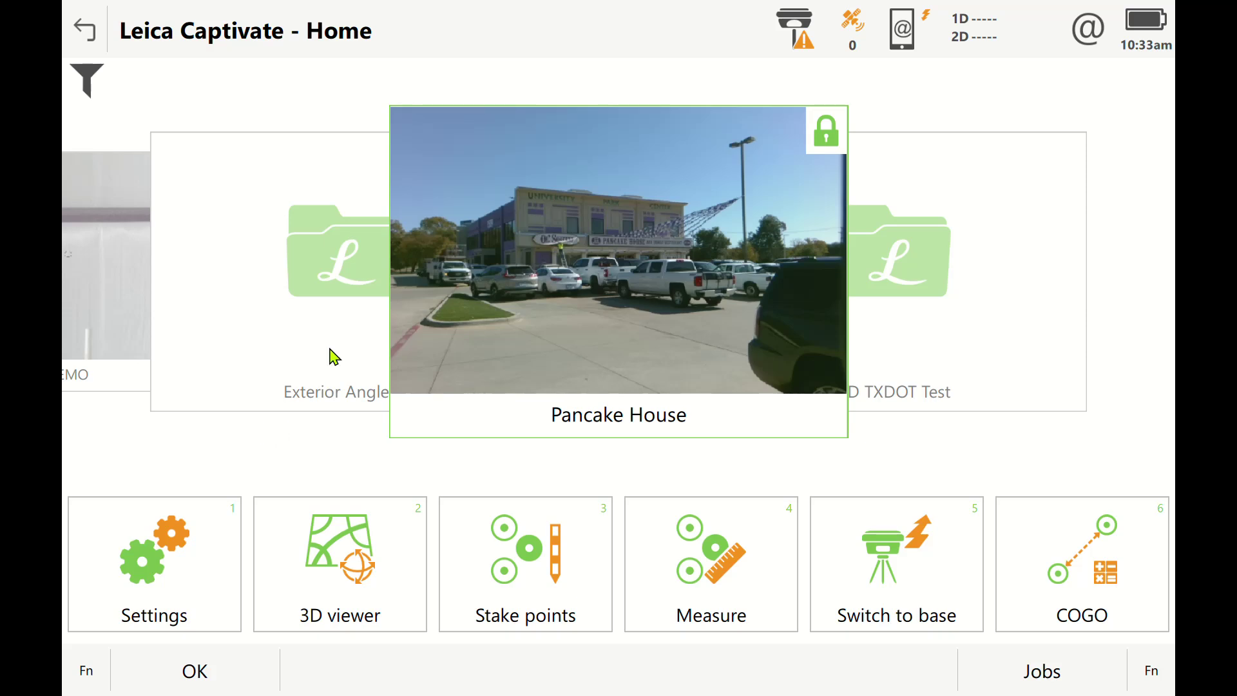
Open the Regional configurator from Settings > Tools.
click(162, 573)
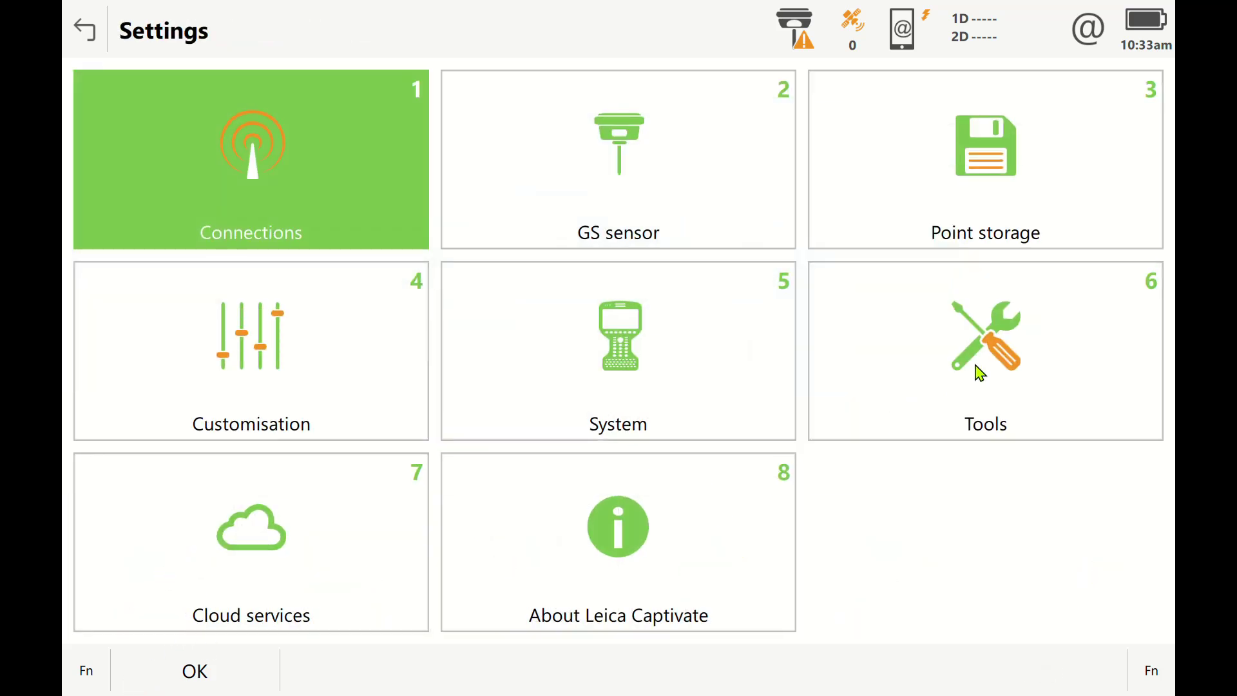
click(980, 373)
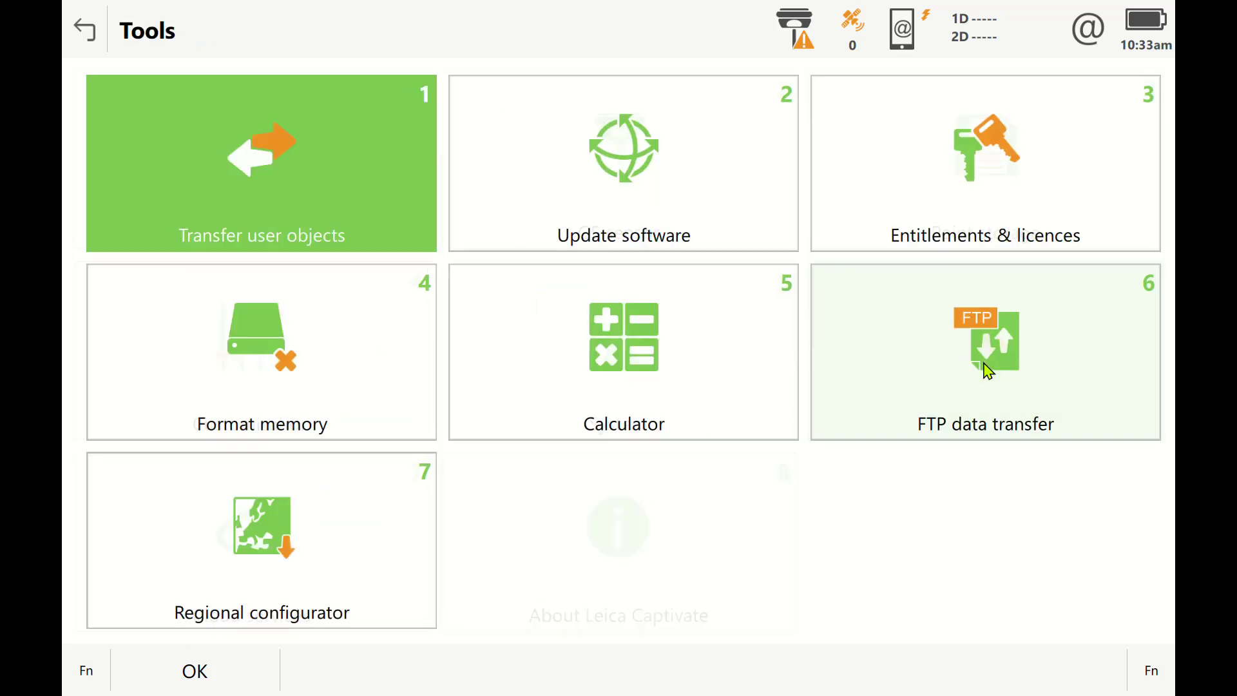
click(257, 558)
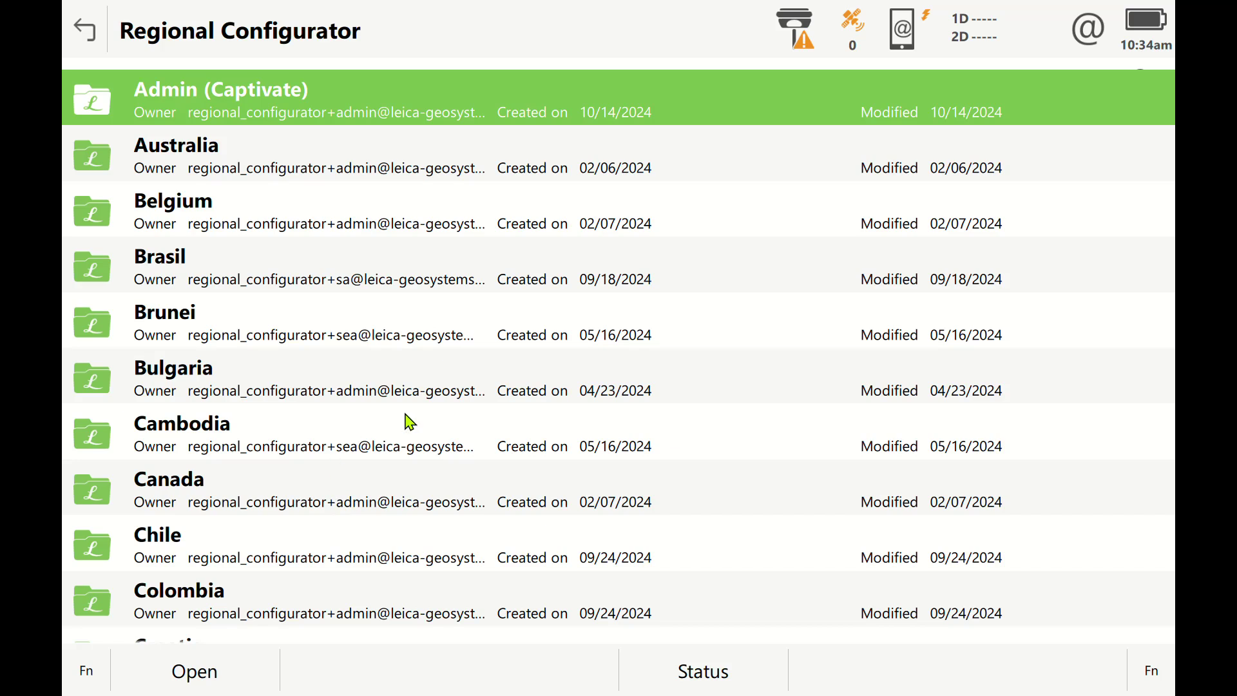
Scroll the country configuration list and open the USA folder.
drag(395, 419, 390, 296)
drag(398, 378, 424, 263)
drag(473, 423, 497, 172)
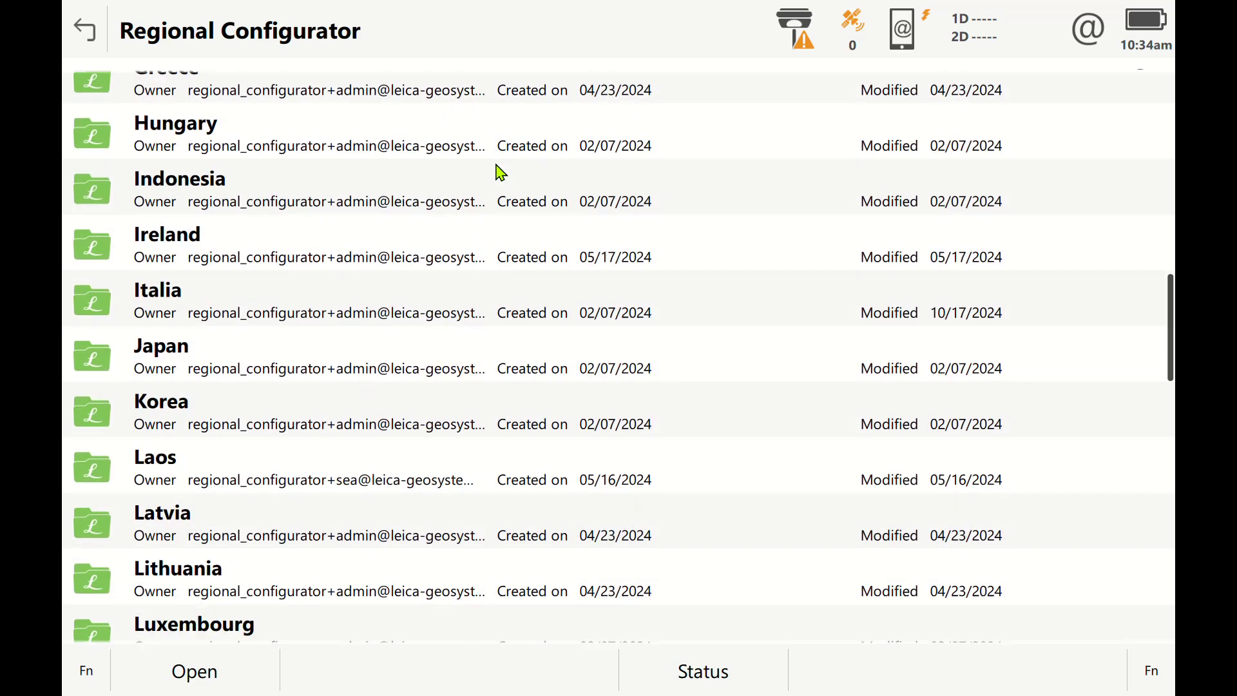
drag(483, 524, 496, 229)
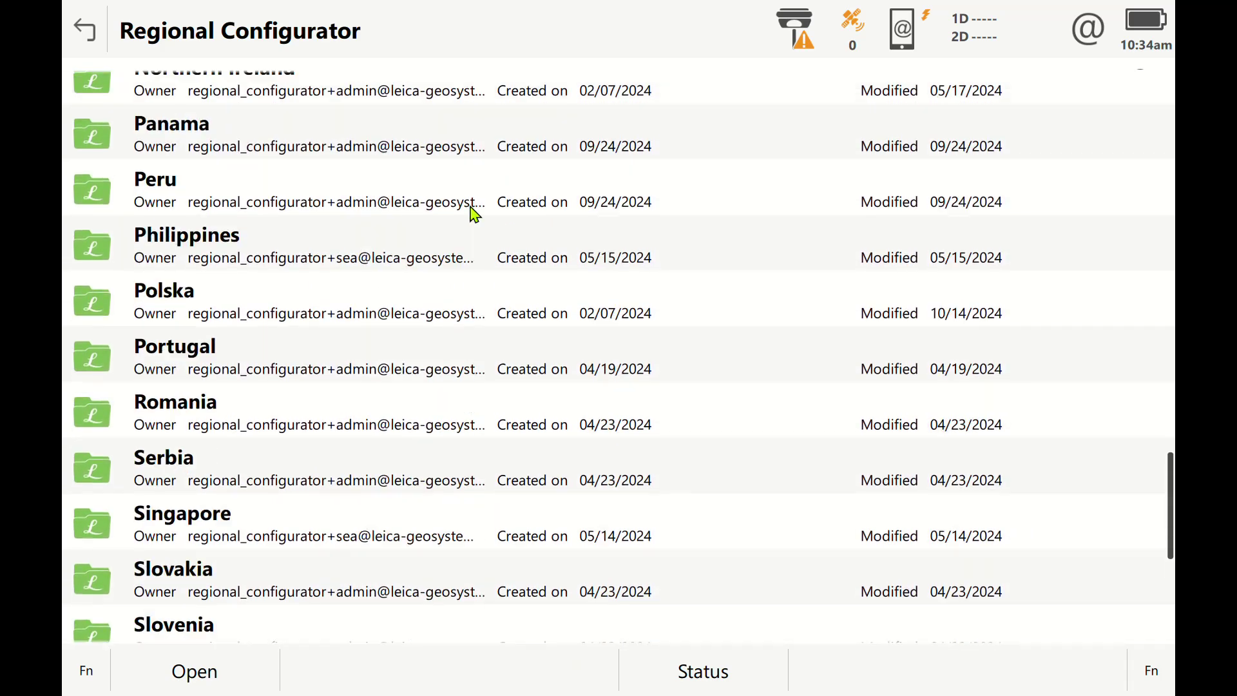
drag(467, 451, 491, 191)
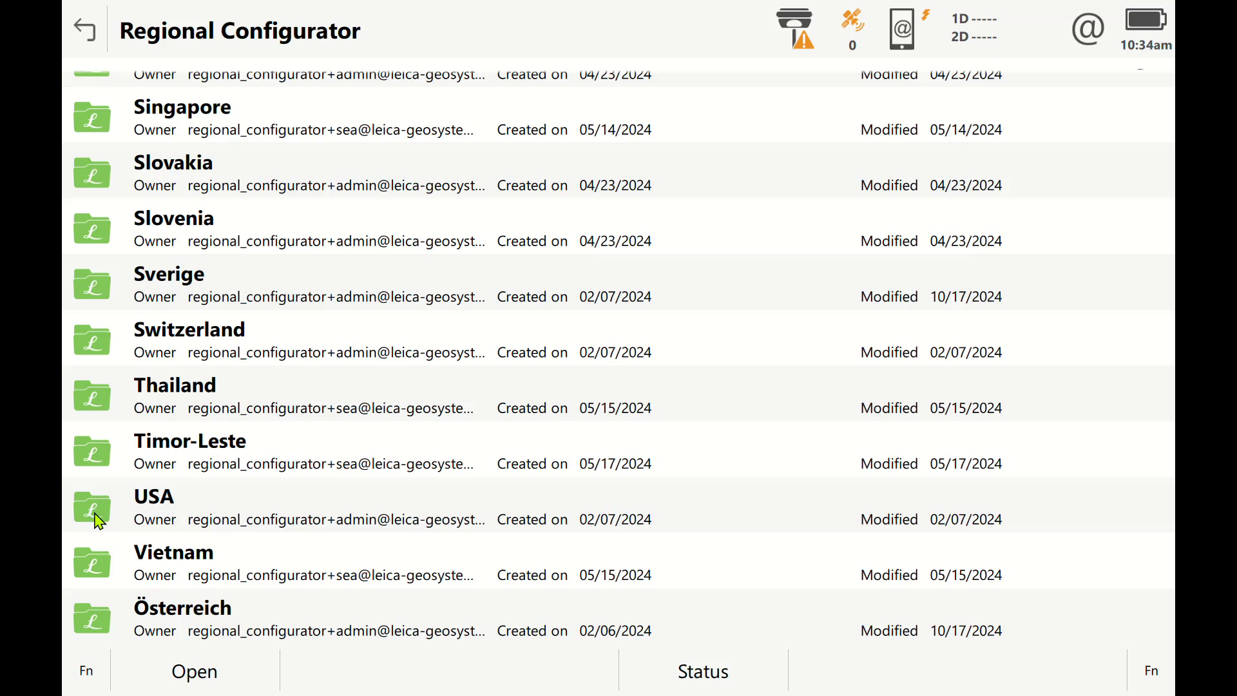
click(96, 519)
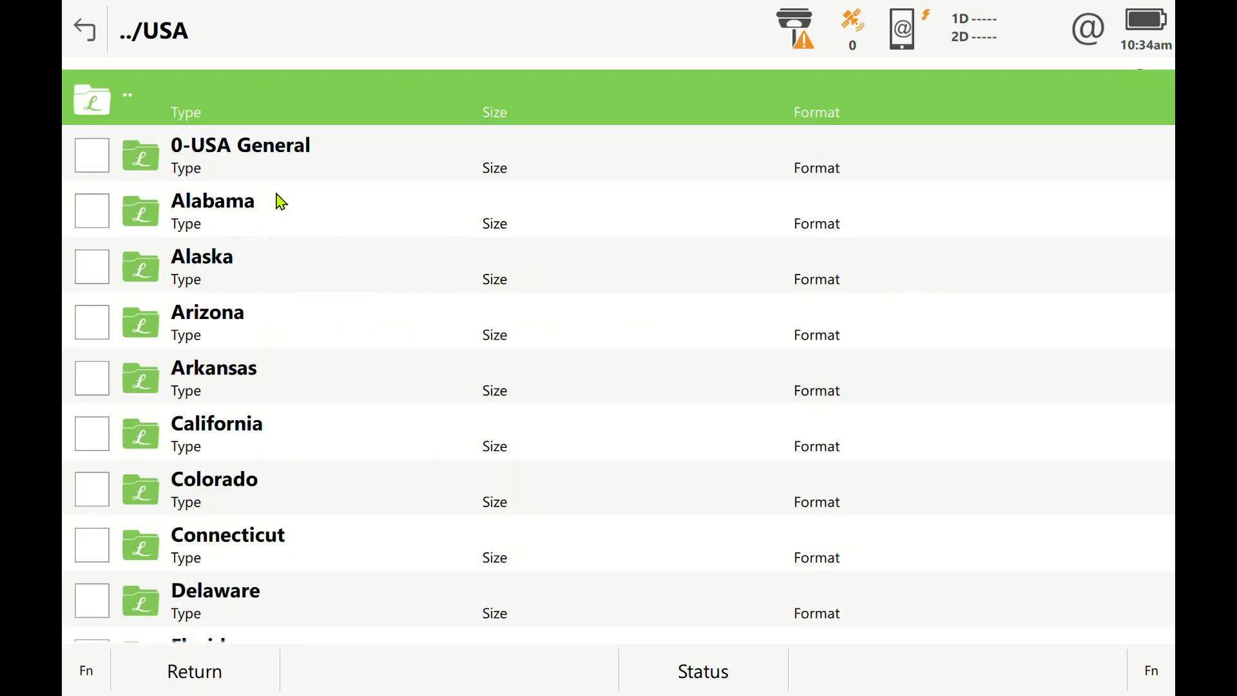
Open the 0-USA General folder and select its Web Services List folder.
drag(472, 531, 461, 179)
drag(503, 389, 511, 207)
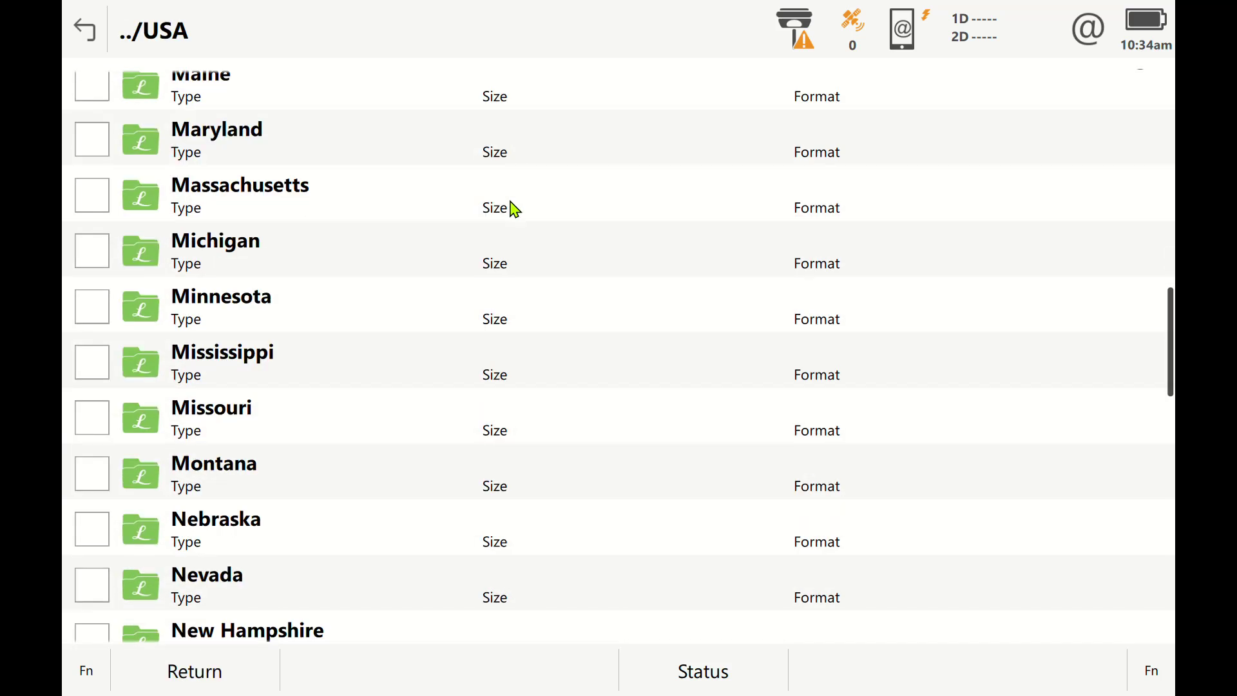
scroll(547, 270, up, 10)
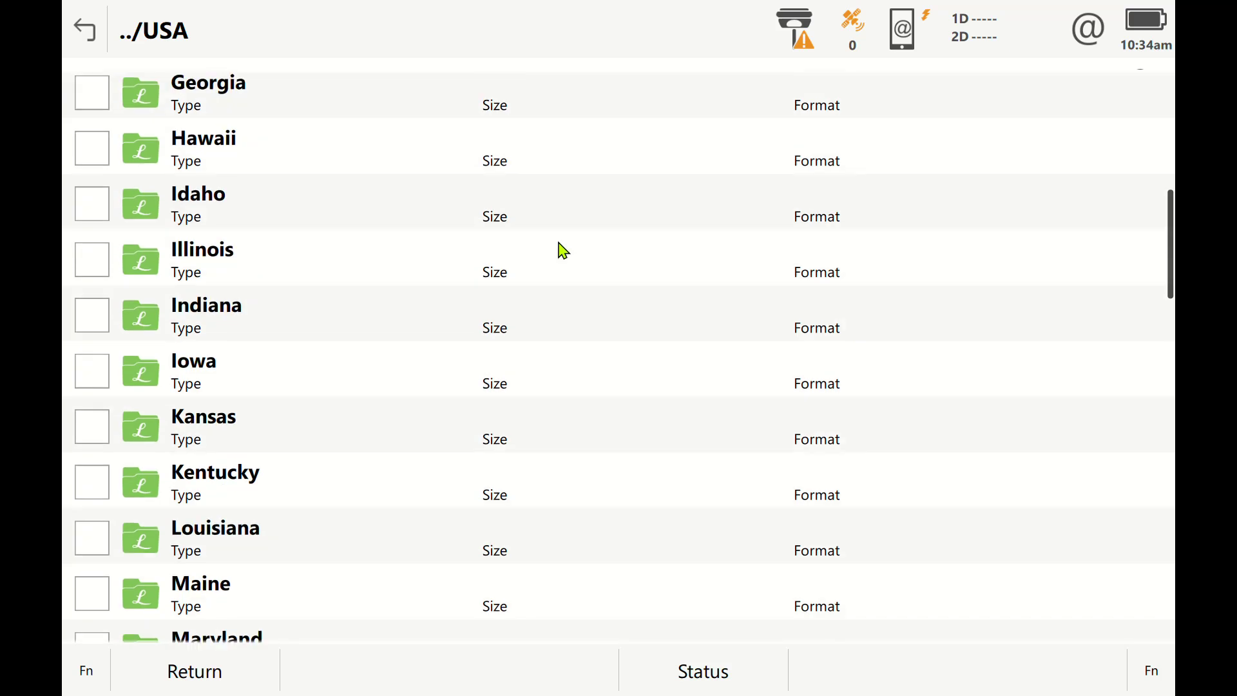
click(265, 157)
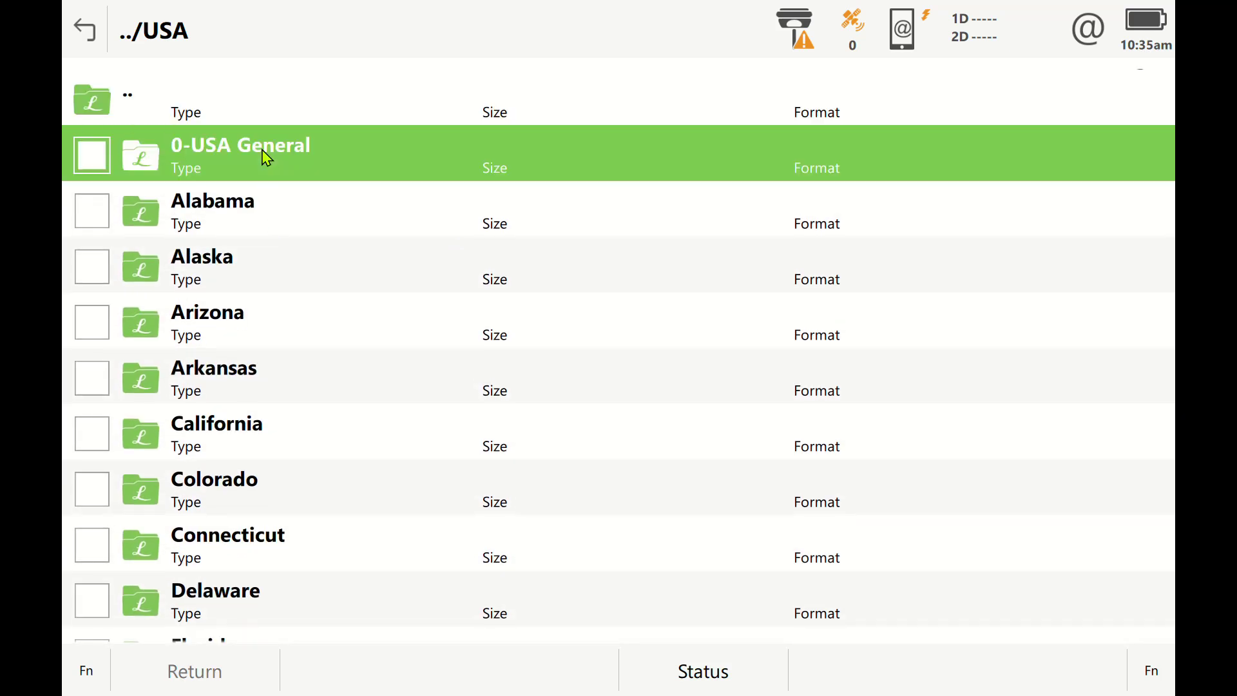
click(194, 672)
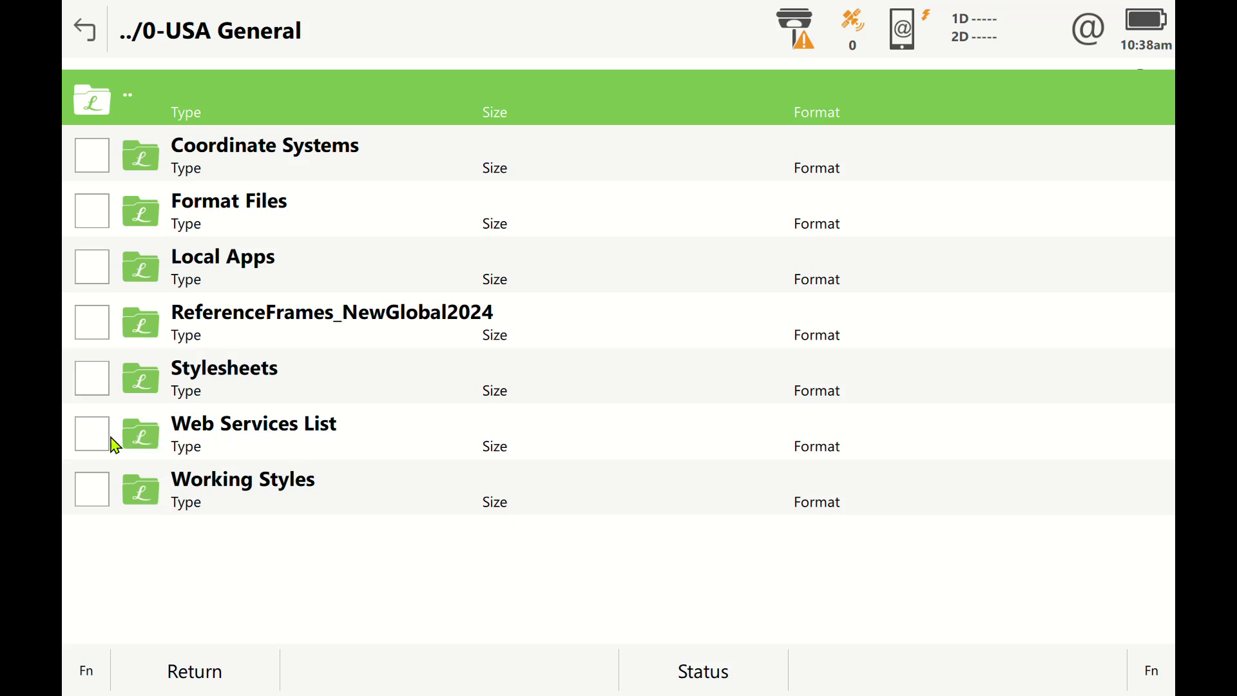
click(88, 440)
Download webServiceList.fil from the Web Services List folder, check its status, and return Home.
click(215, 673)
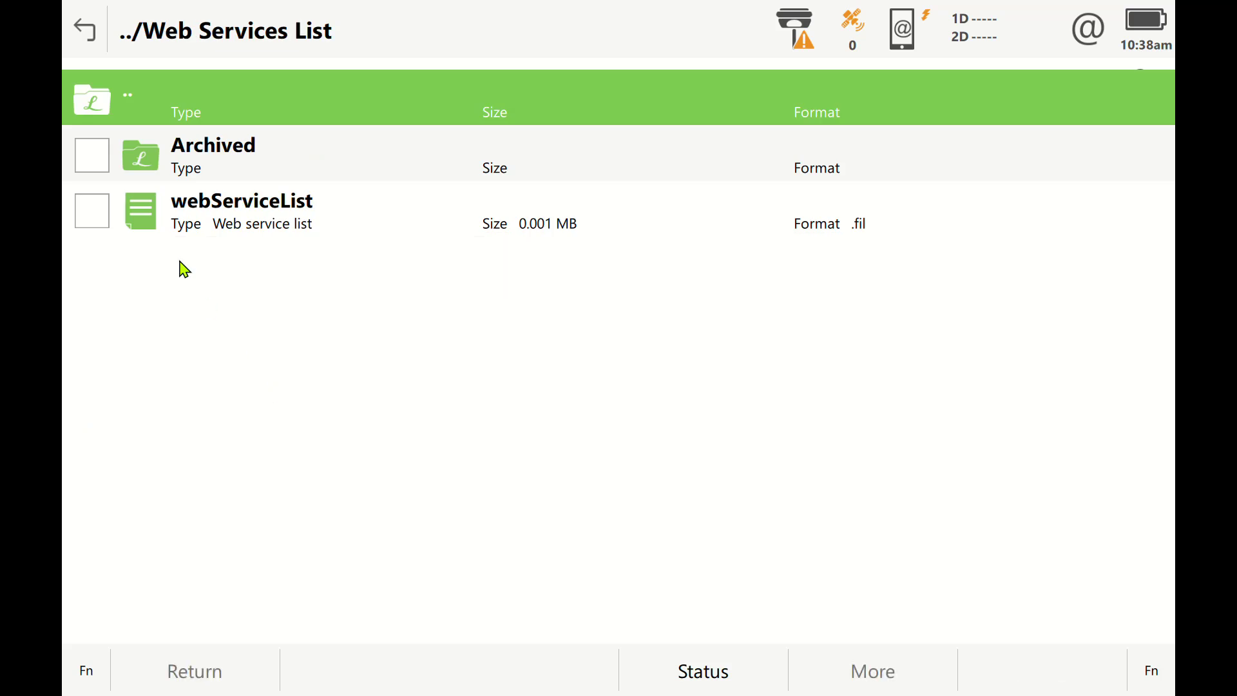
click(106, 222)
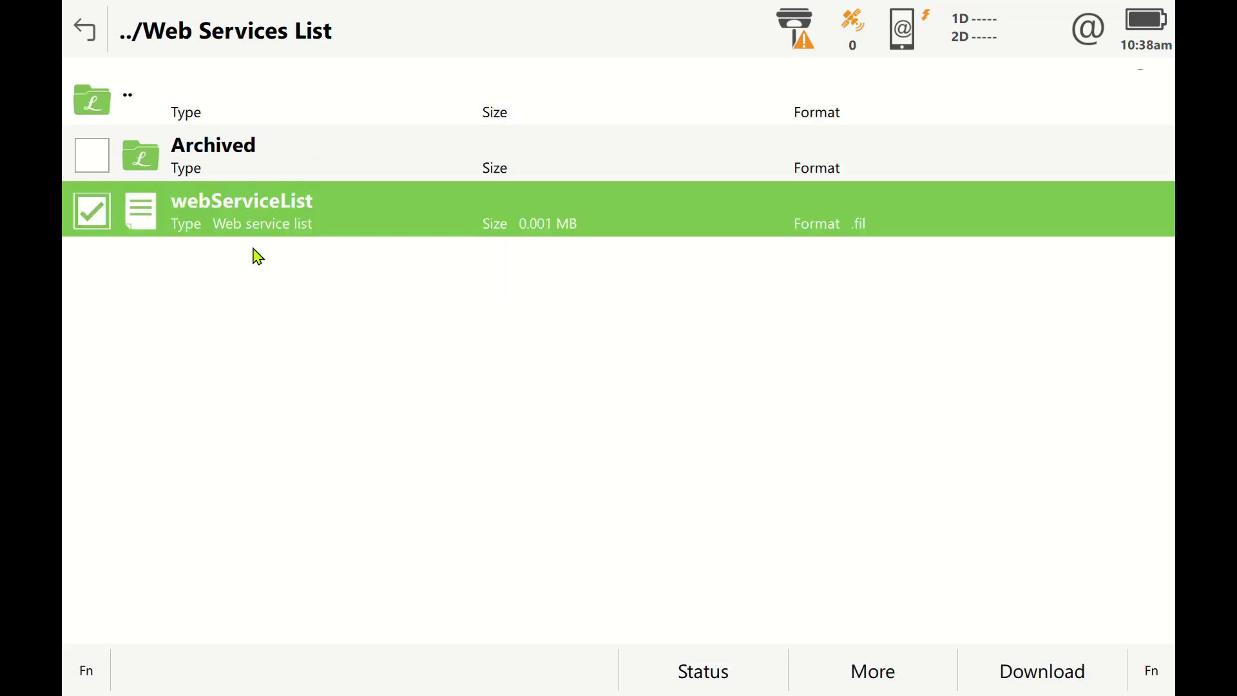
click(1054, 674)
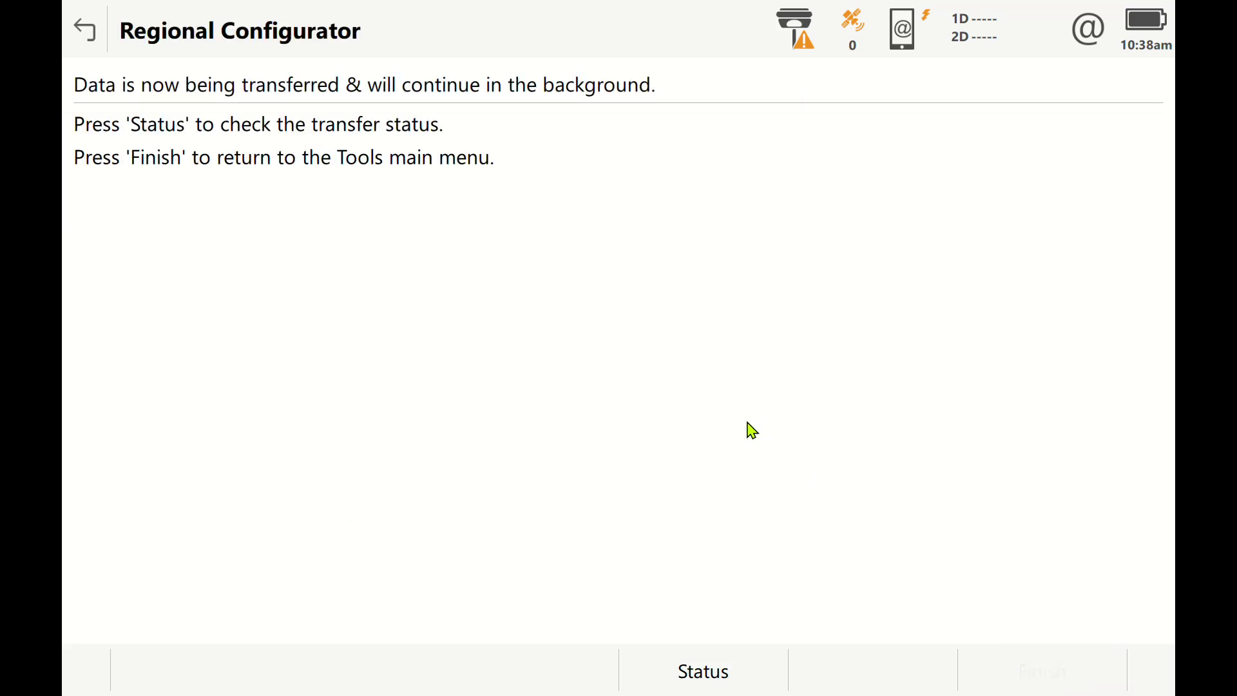
click(701, 686)
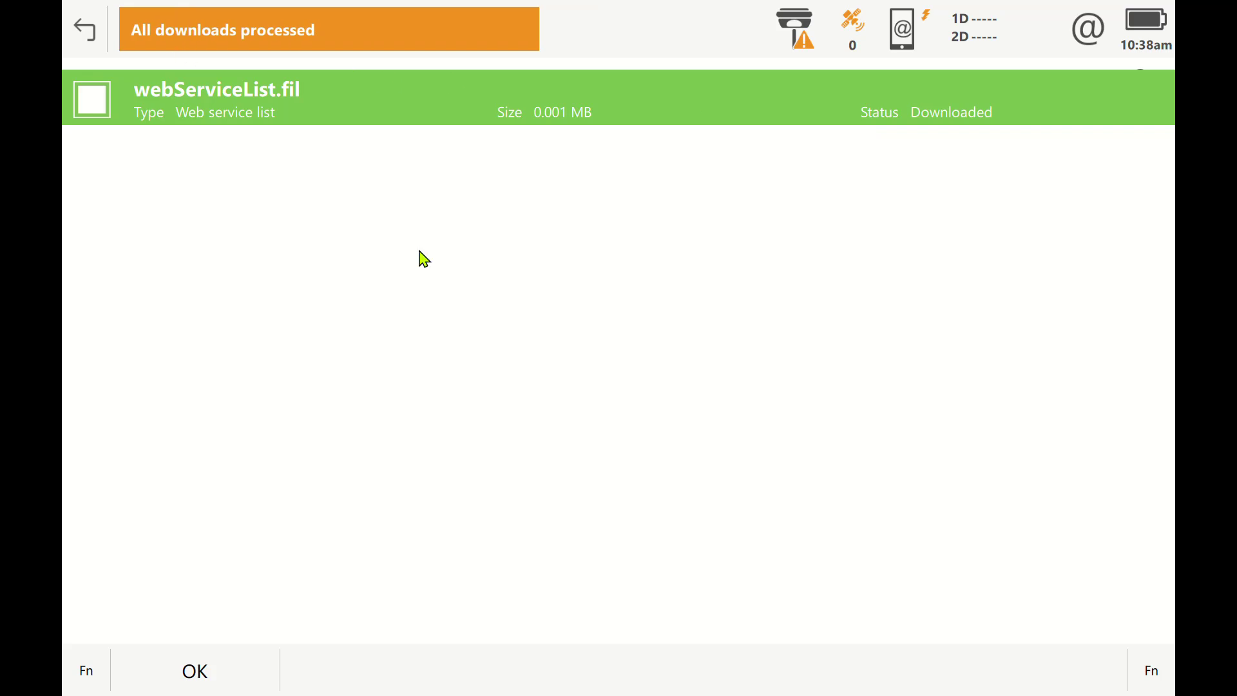
click(196, 671)
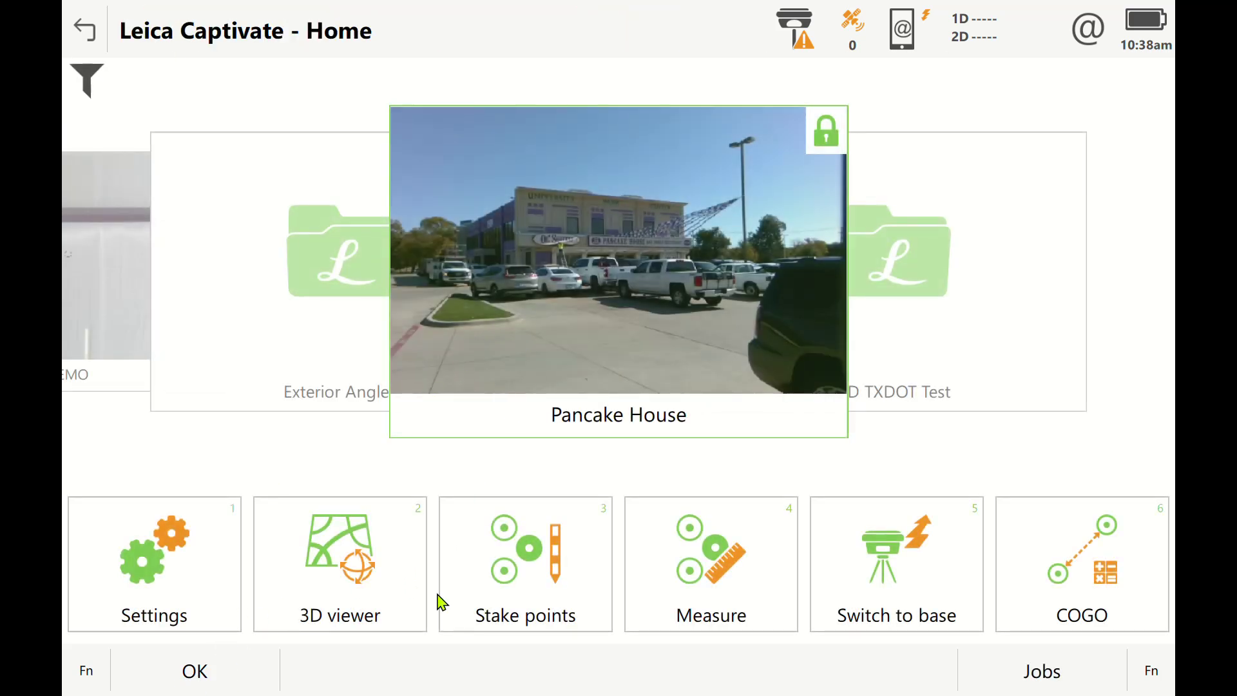
Change the Pancake House 3D viewer's background web service to Open Street Map - Terrestris.
click(342, 588)
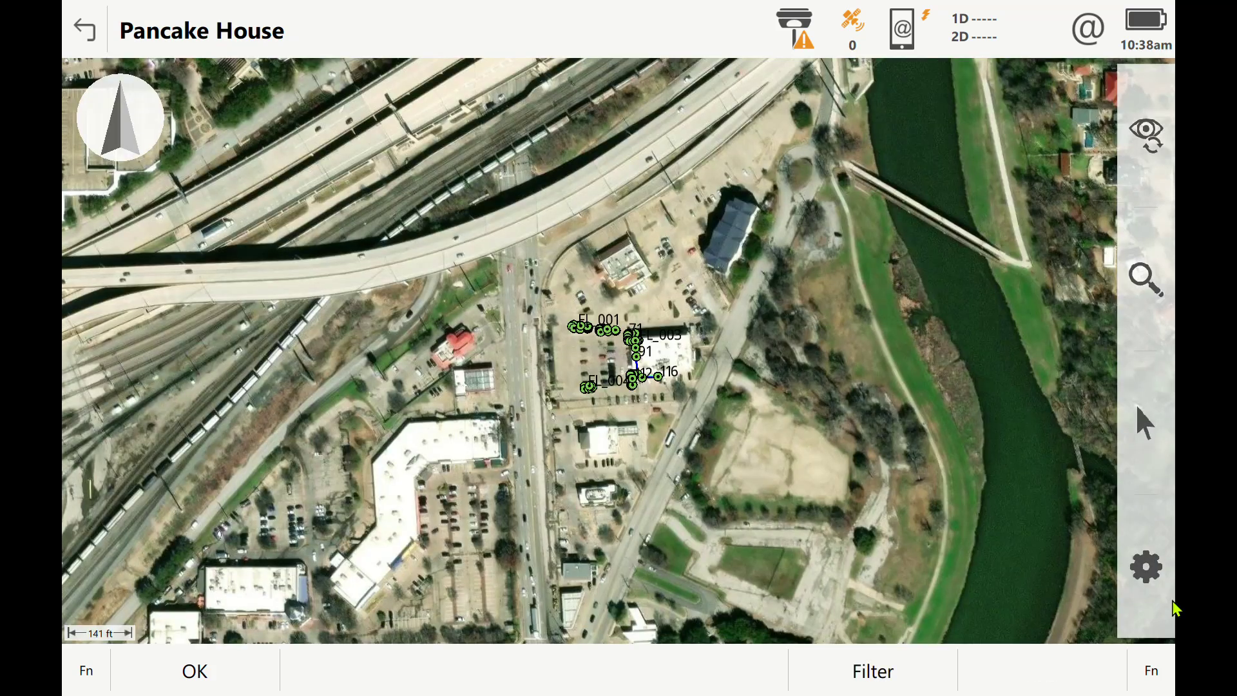
click(1156, 570)
click(1096, 497)
click(630, 98)
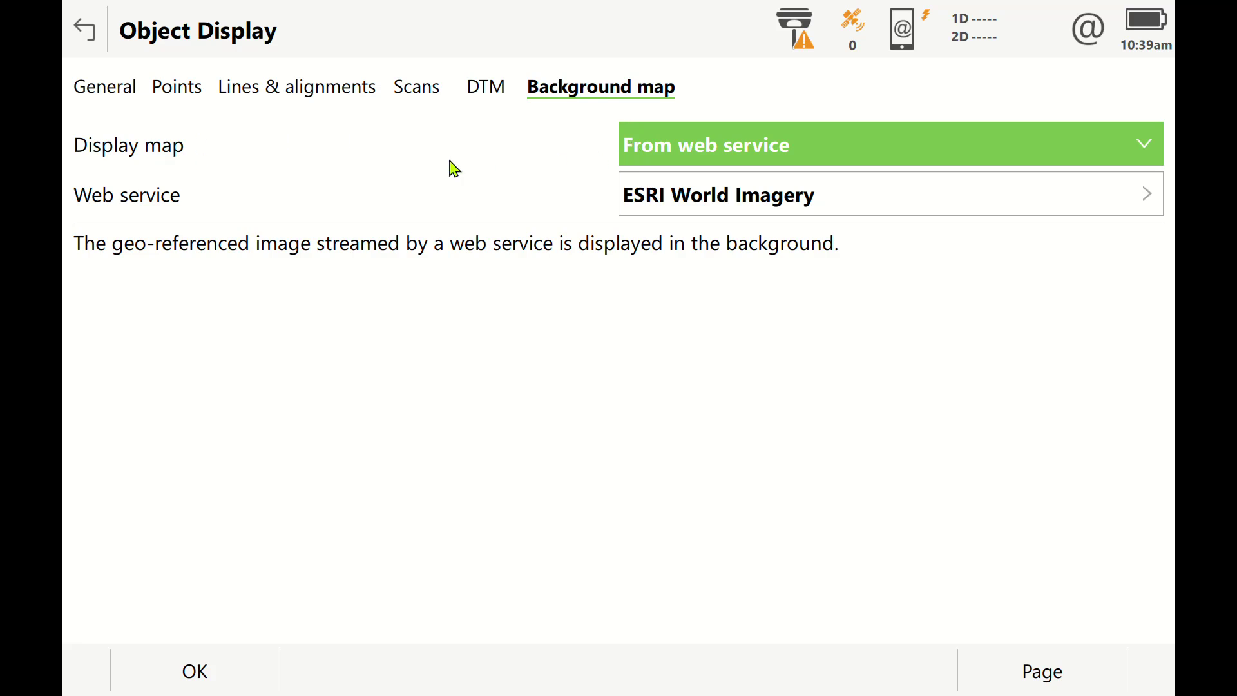
click(720, 164)
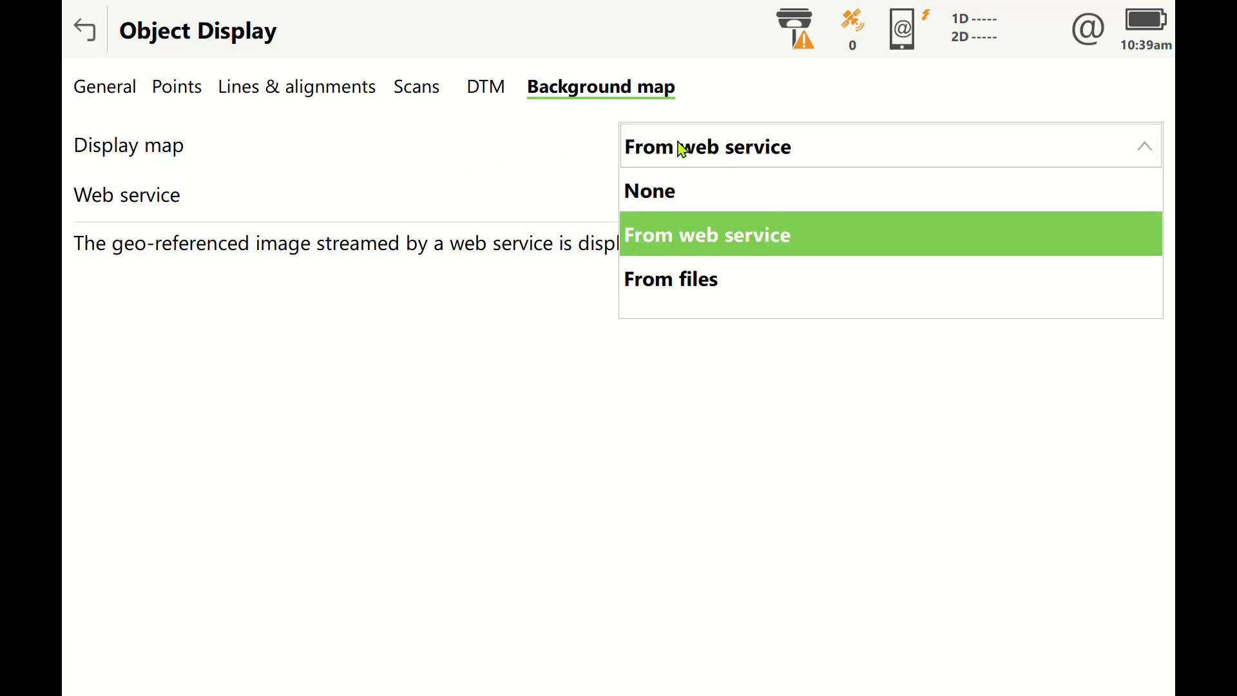
click(647, 243)
click(676, 196)
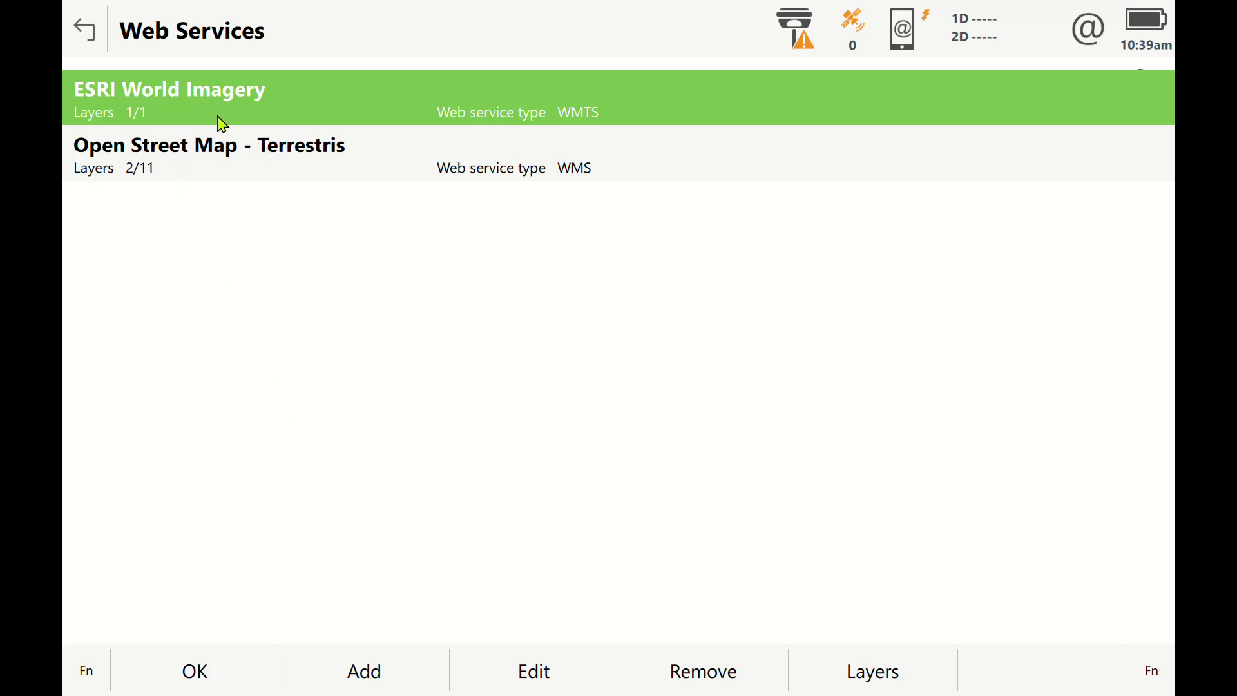
click(188, 172)
click(208, 679)
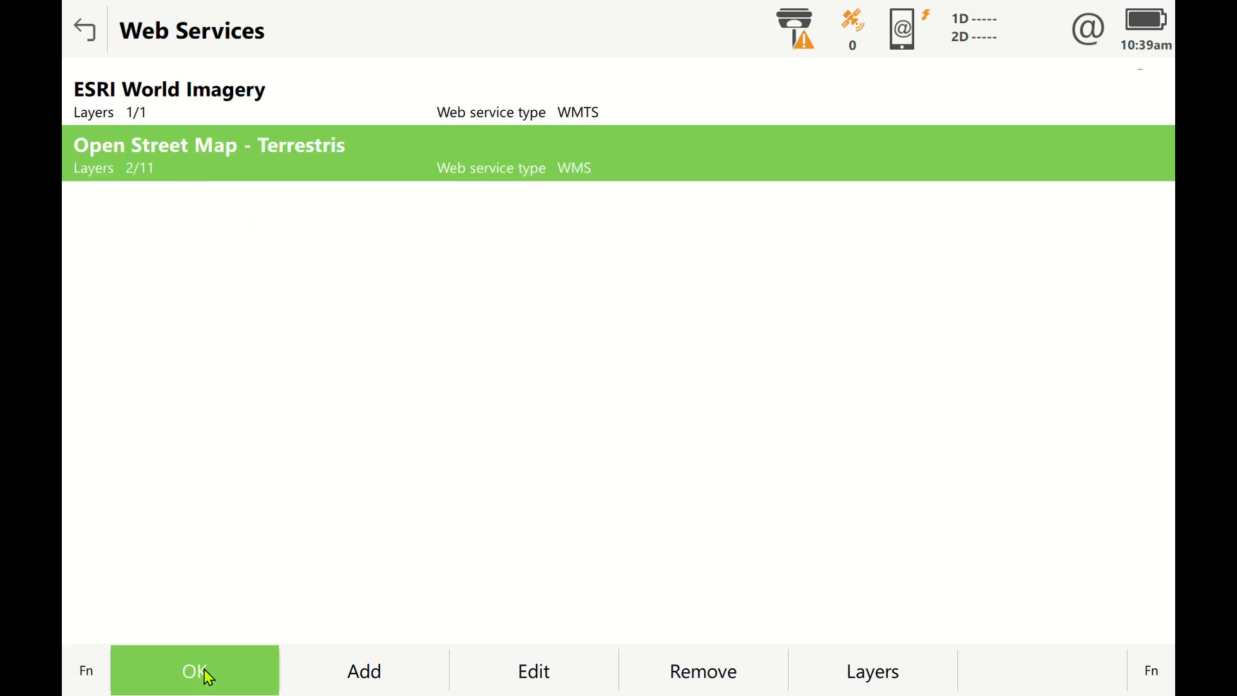
click(203, 664)
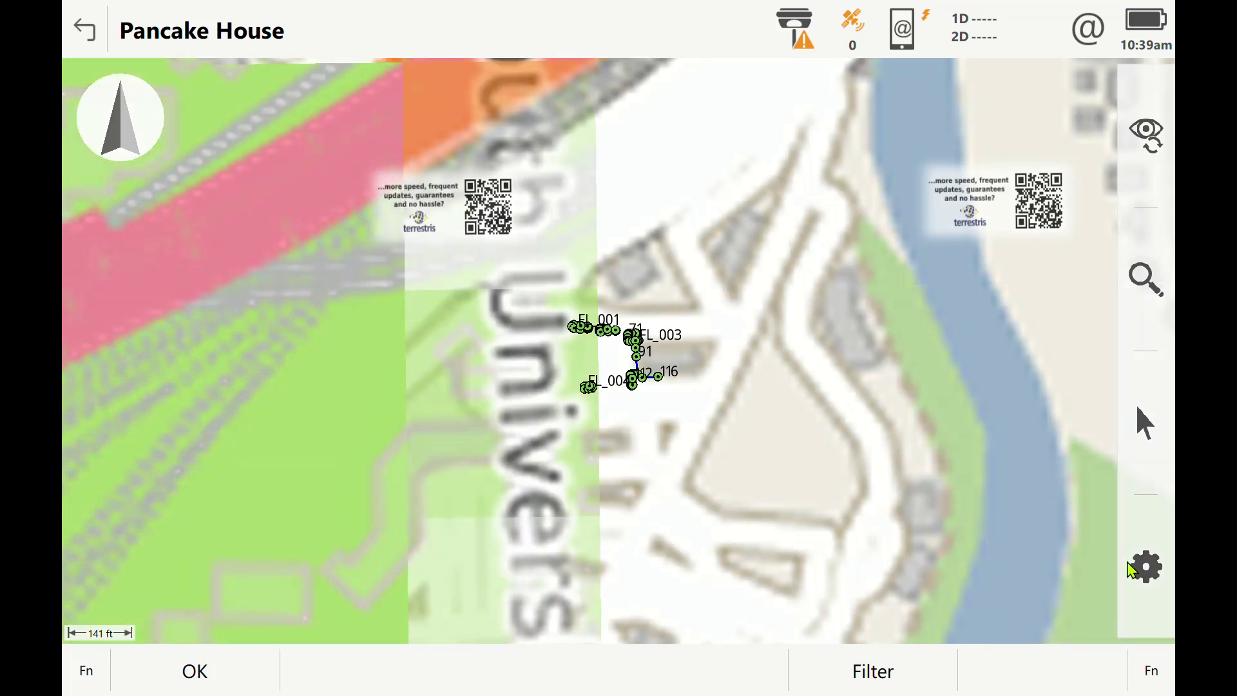
Reselect ESRI World Imagery as the background web service and return to the map.
mouse_move(1057, 367)
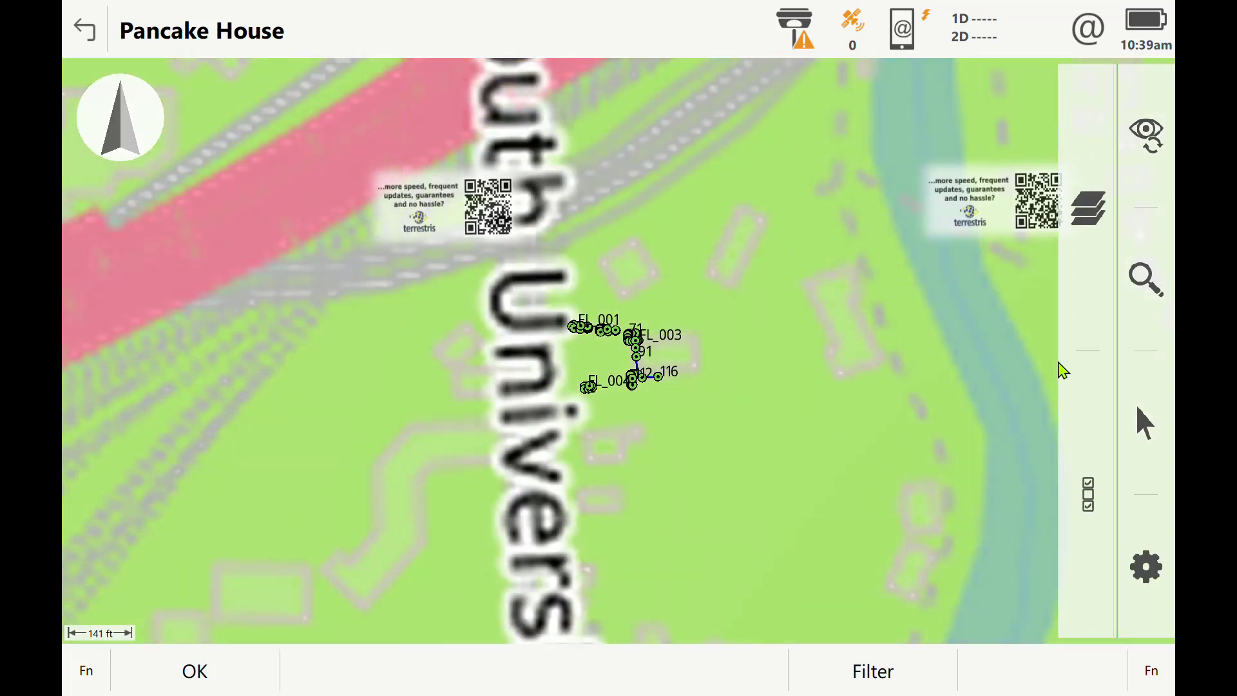
click(1088, 505)
click(615, 89)
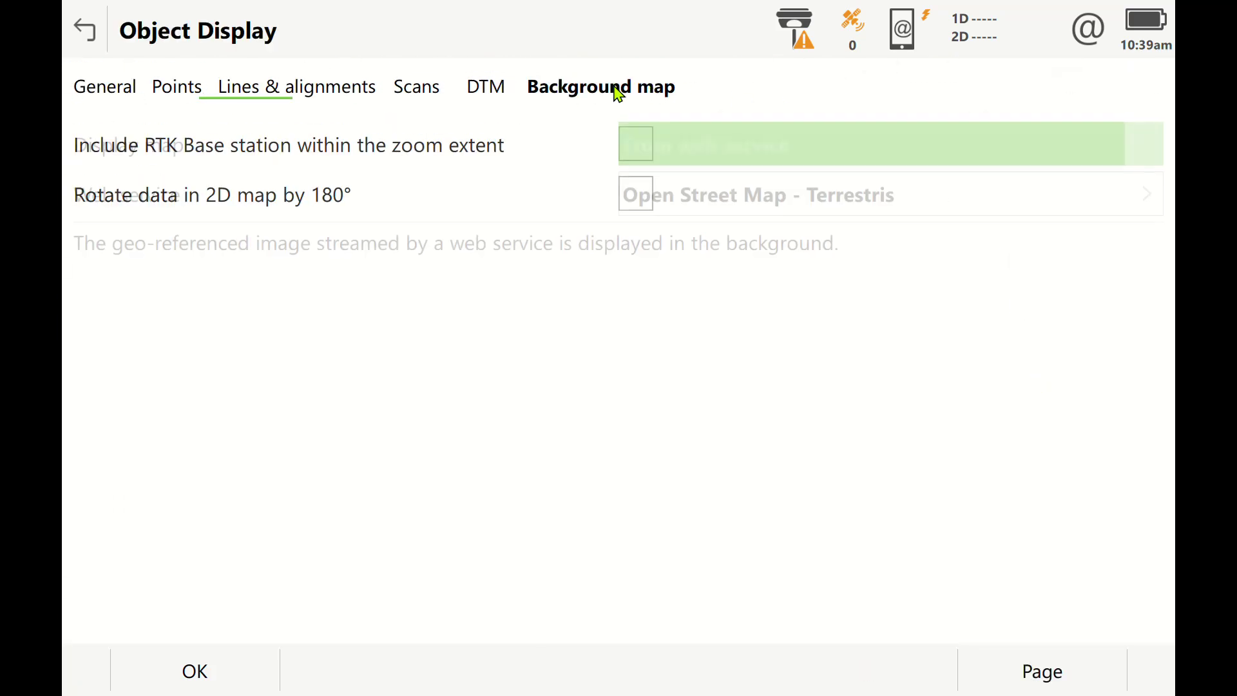
click(730, 207)
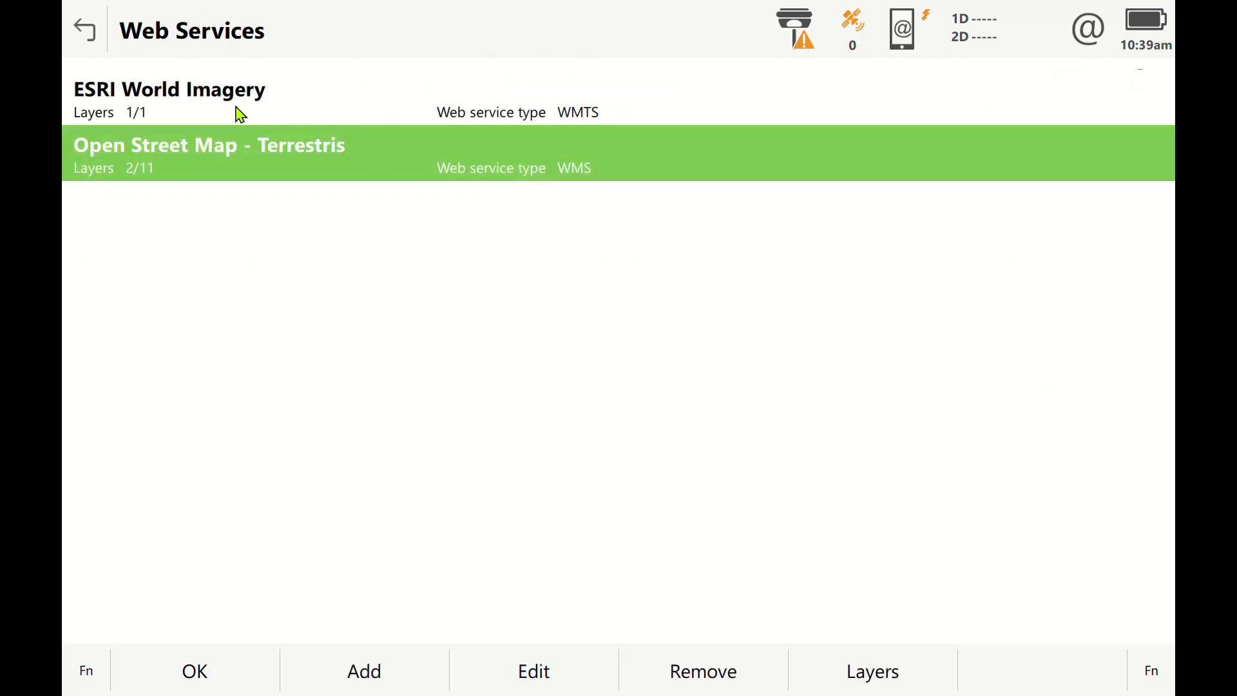
click(205, 120)
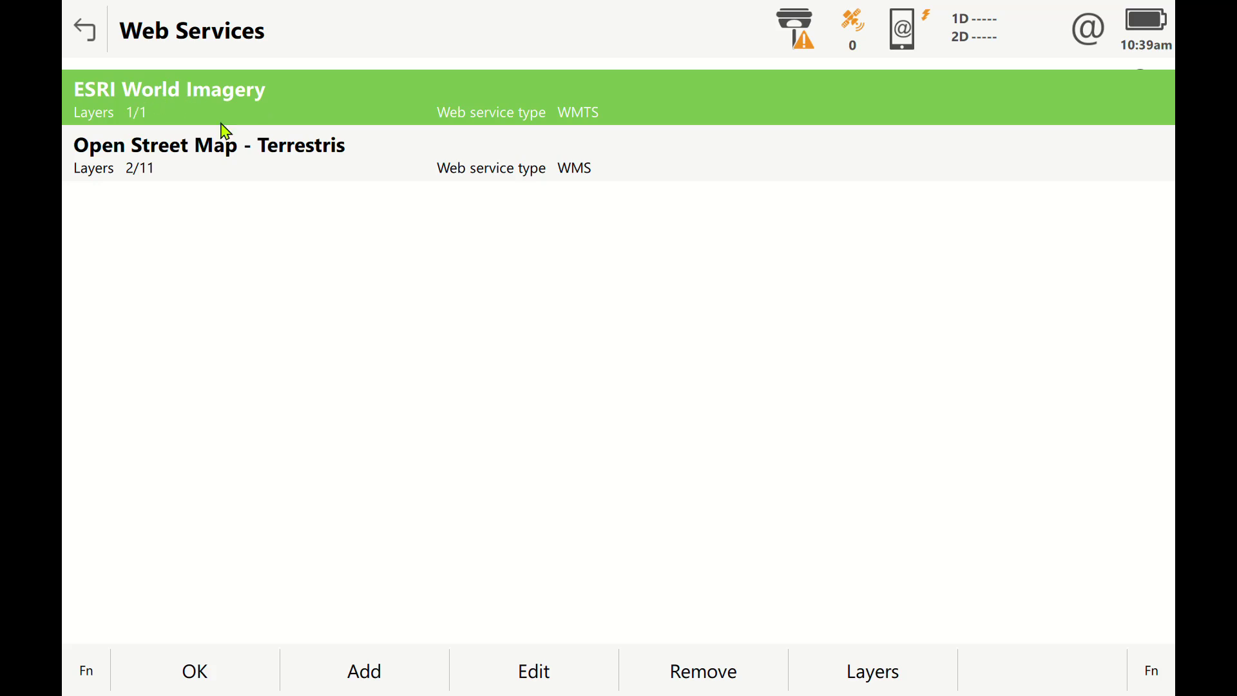
click(226, 641)
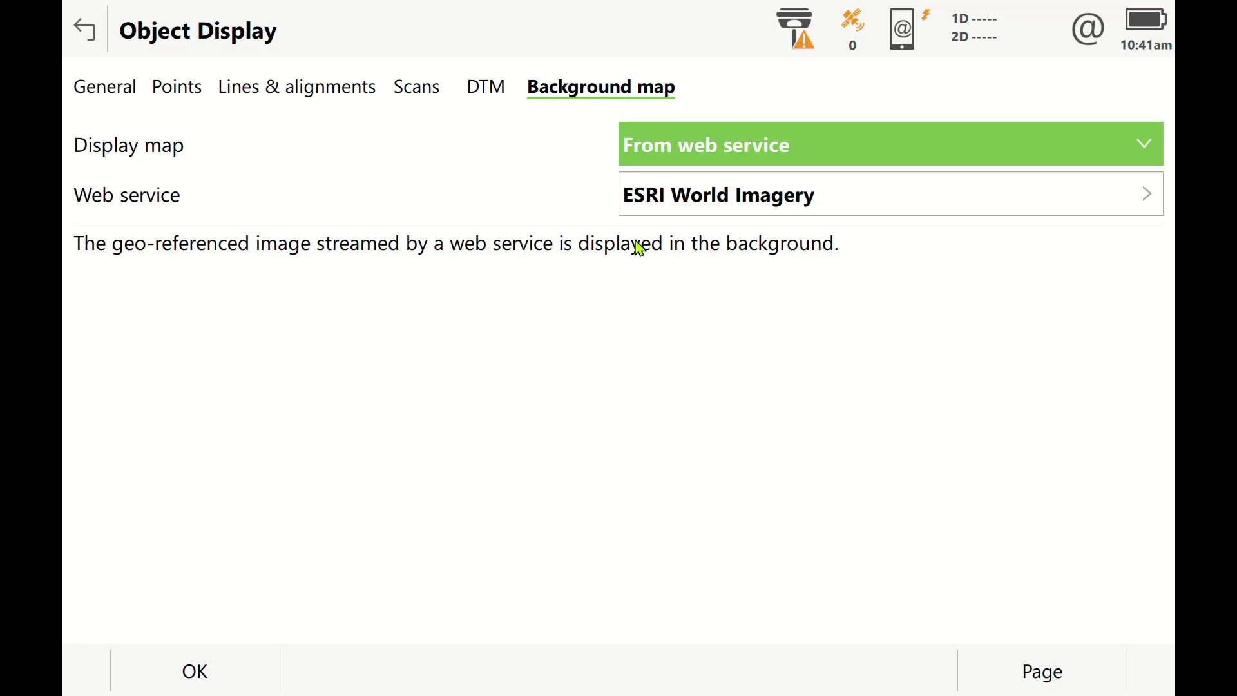
click(171, 688)
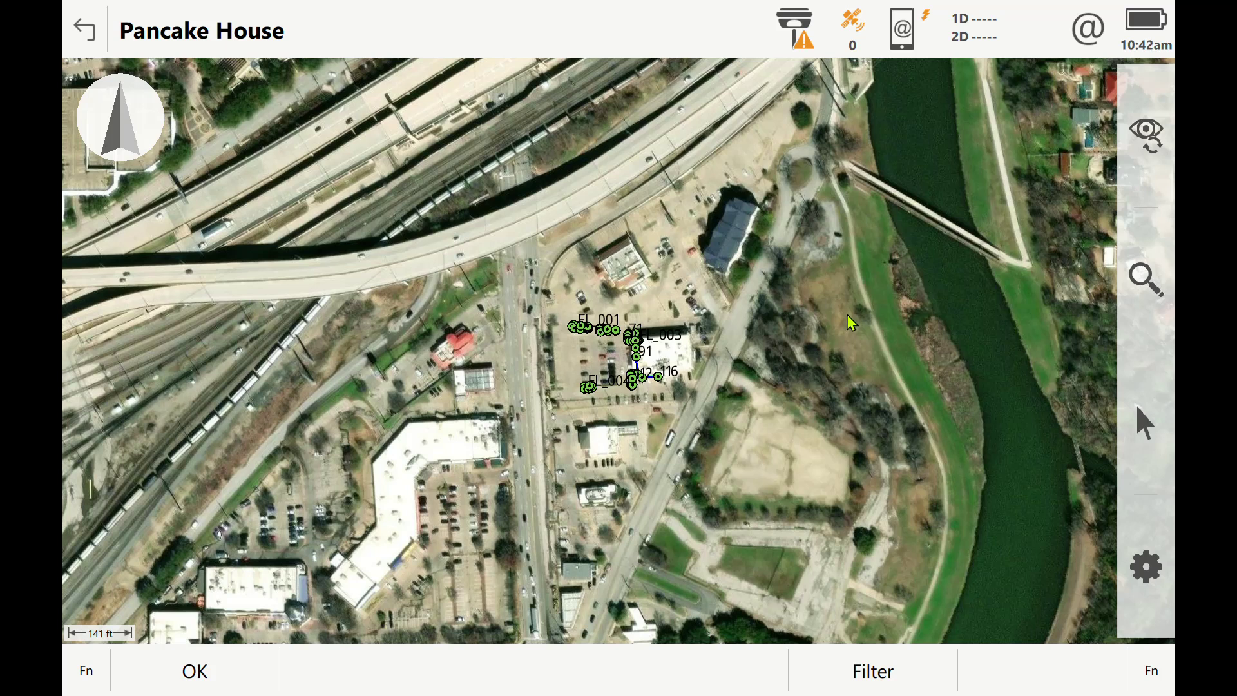
Select Open Street Map - Terrestris as the background map web service.
click(1159, 572)
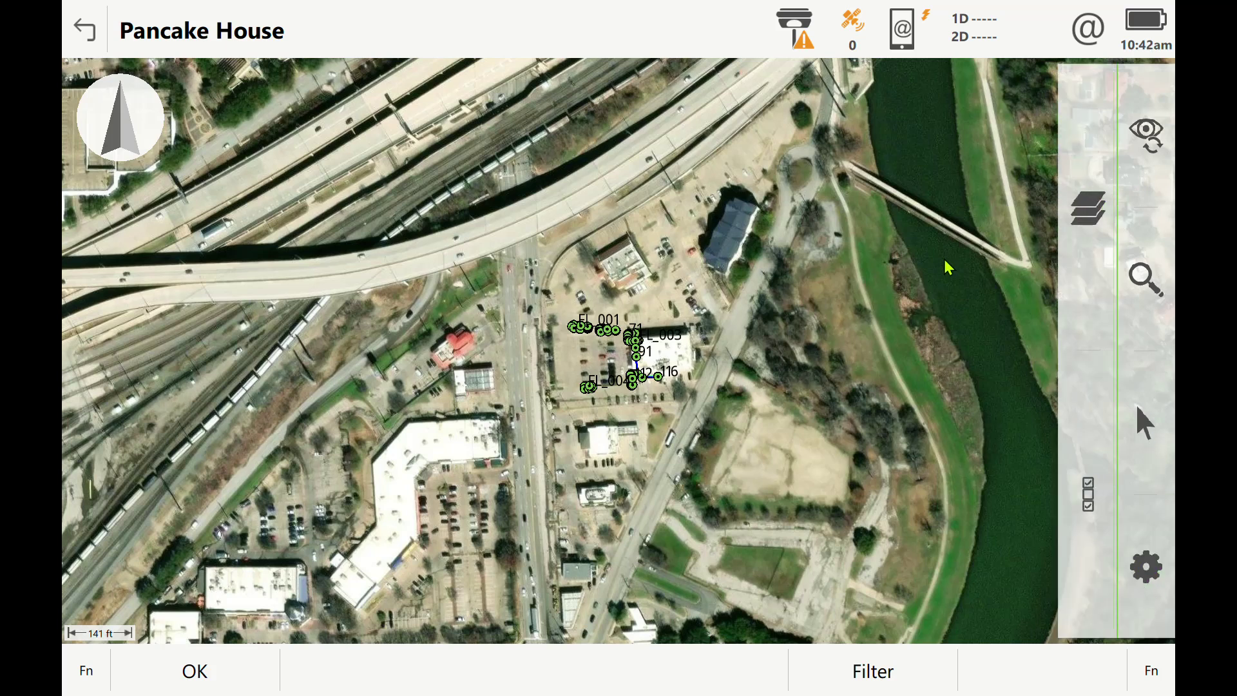
click(1088, 494)
click(613, 90)
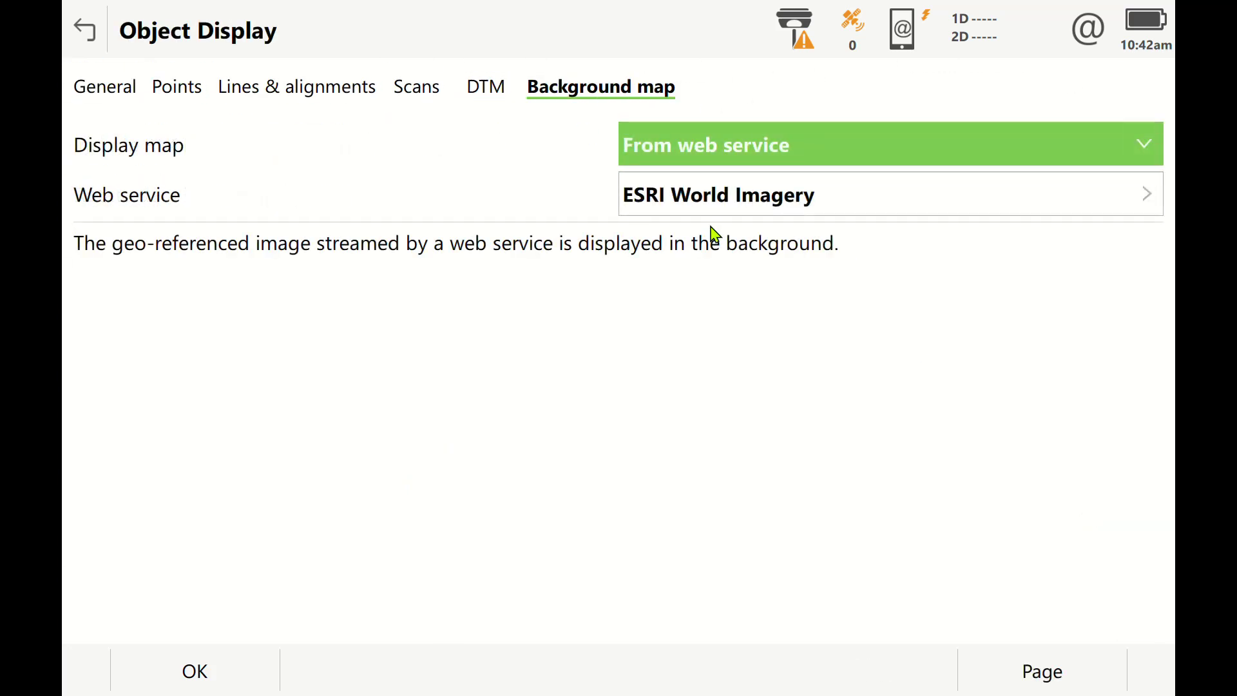
click(724, 211)
click(213, 169)
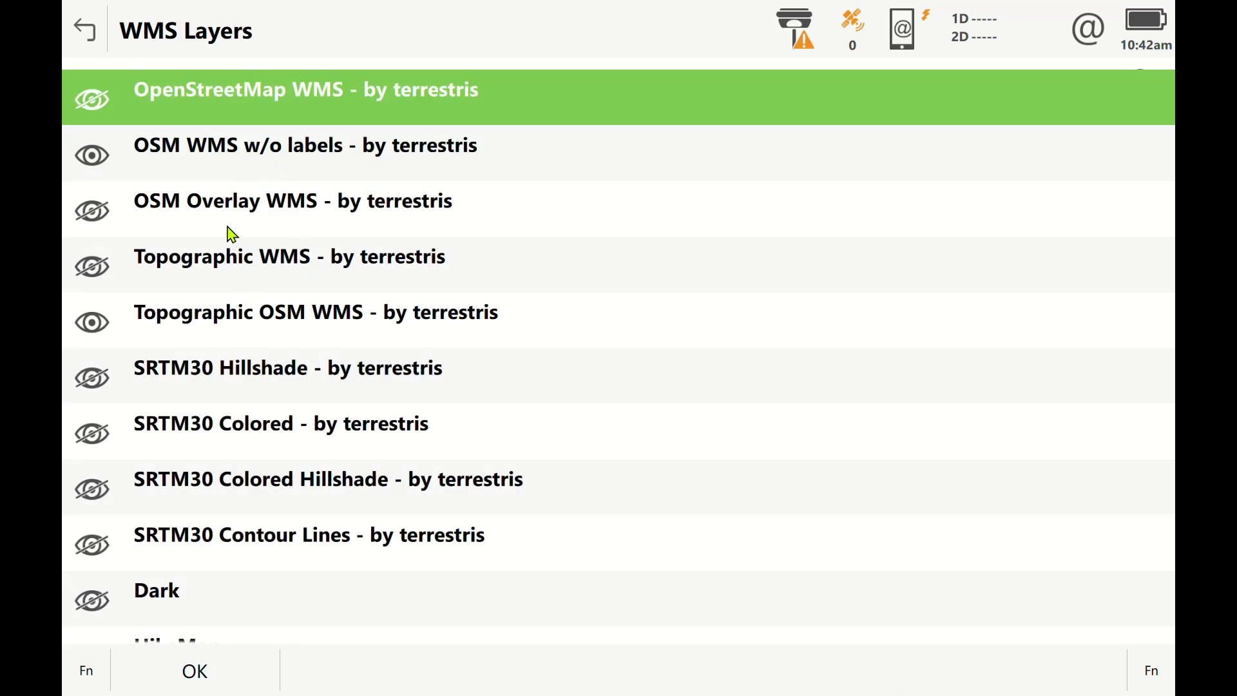
Show only the OpenStreetMap WMS layer, hiding OSM WMS w/o labels and Topographic OSM WMS.
click(90, 163)
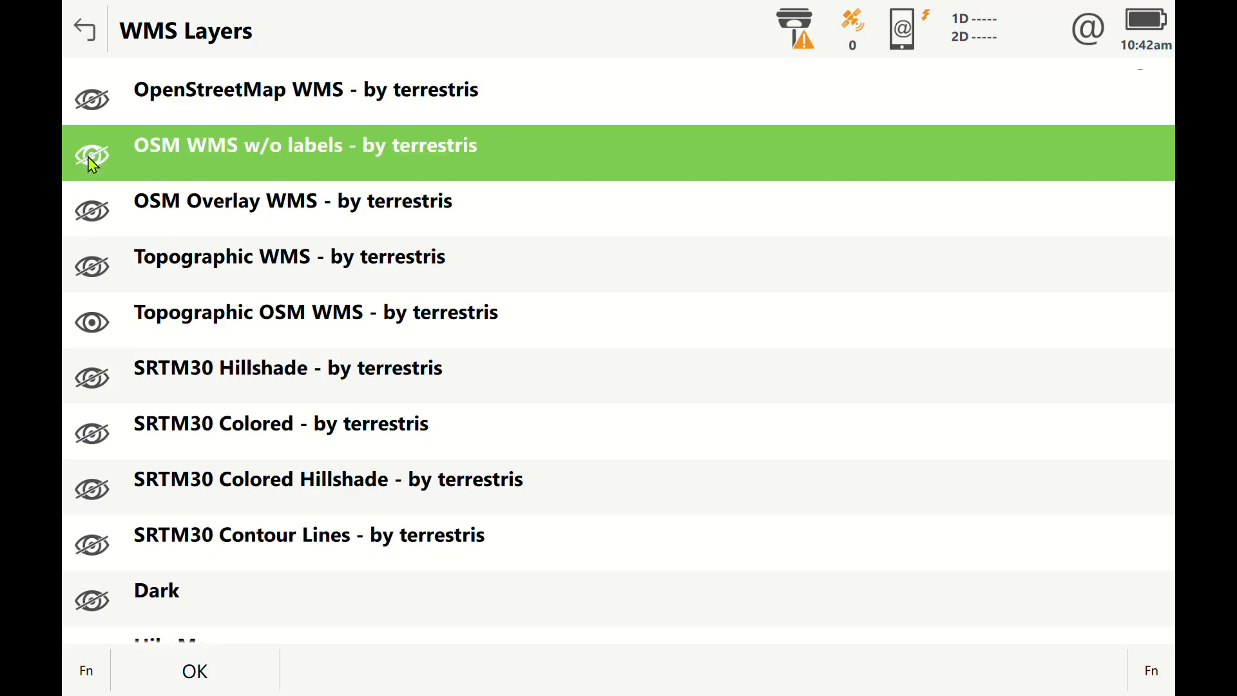
click(93, 334)
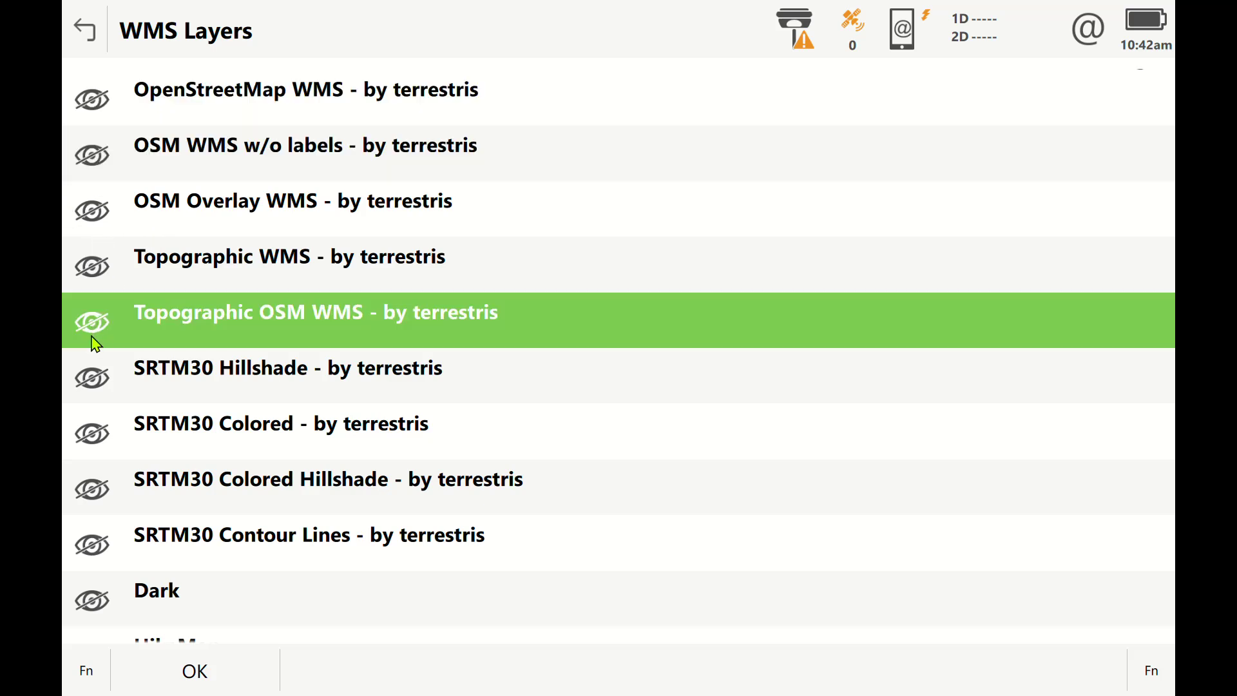
click(93, 102)
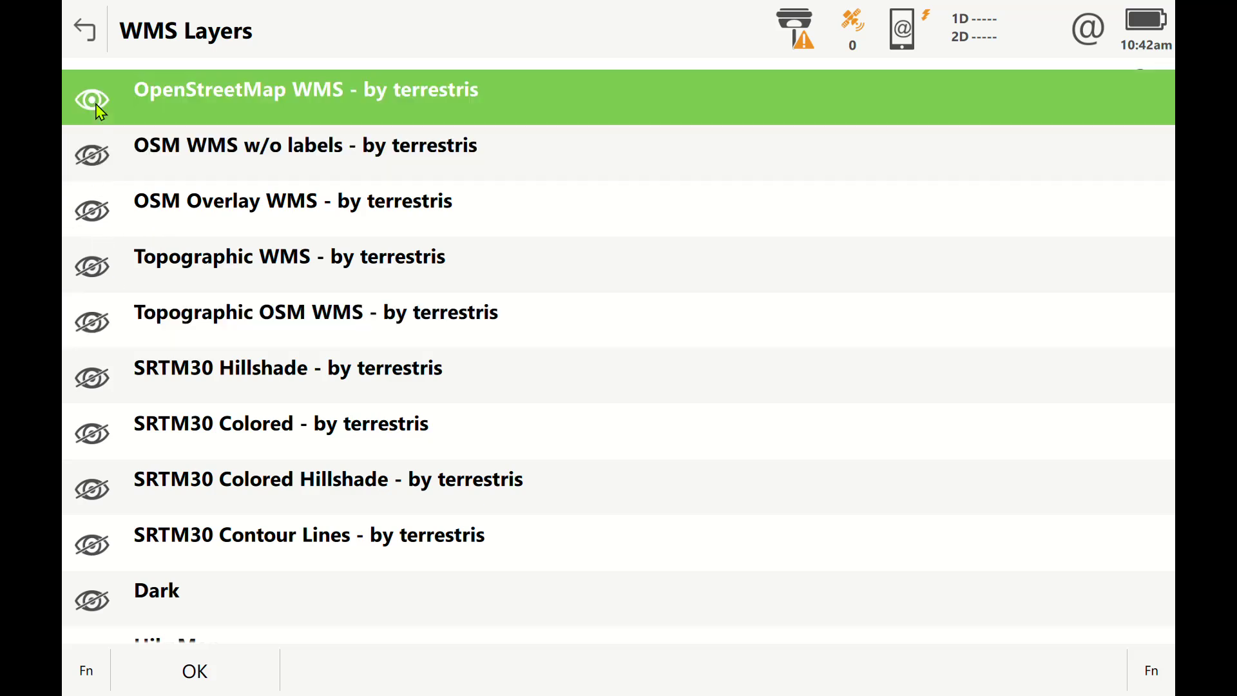
click(190, 676)
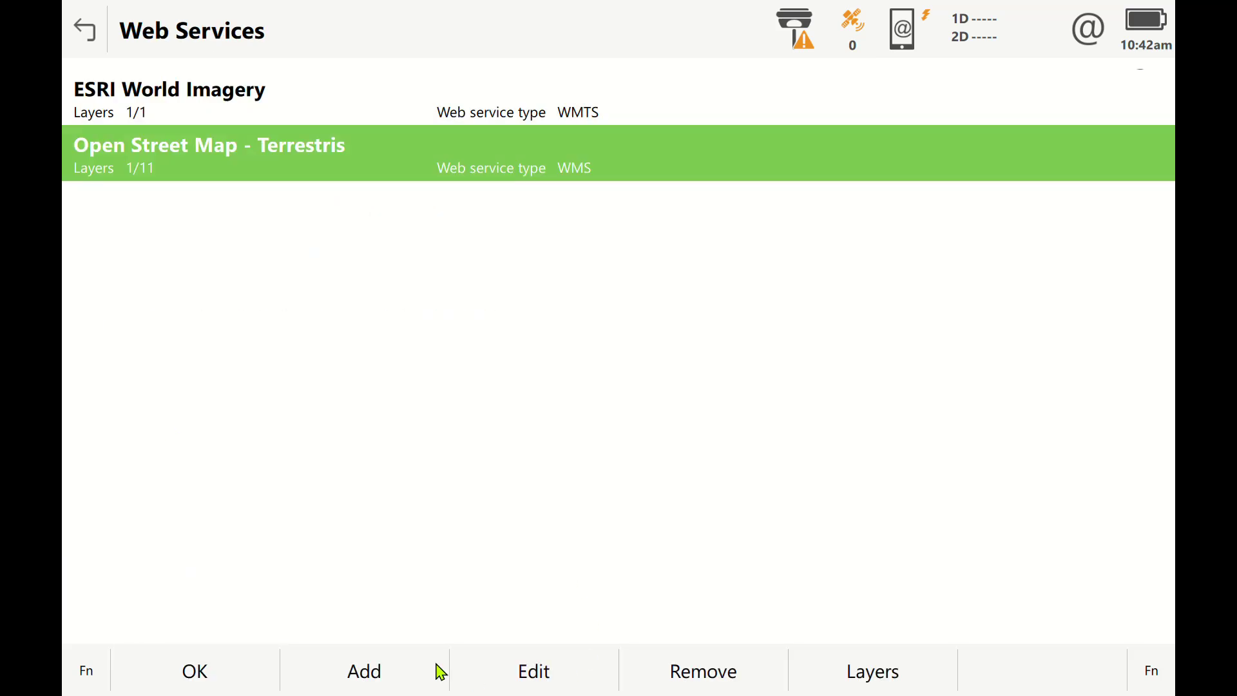
click(197, 677)
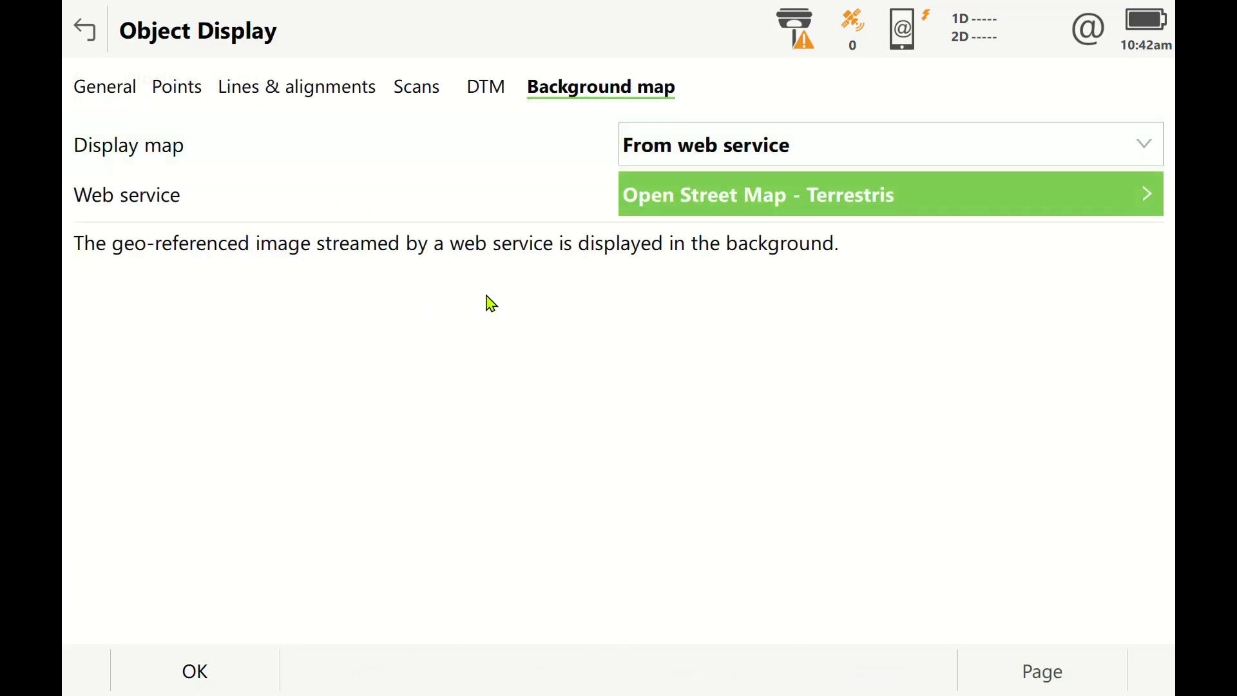
Return to the map and reopen the Terrestris web service's layer list under Object Display's Background map.
click(198, 676)
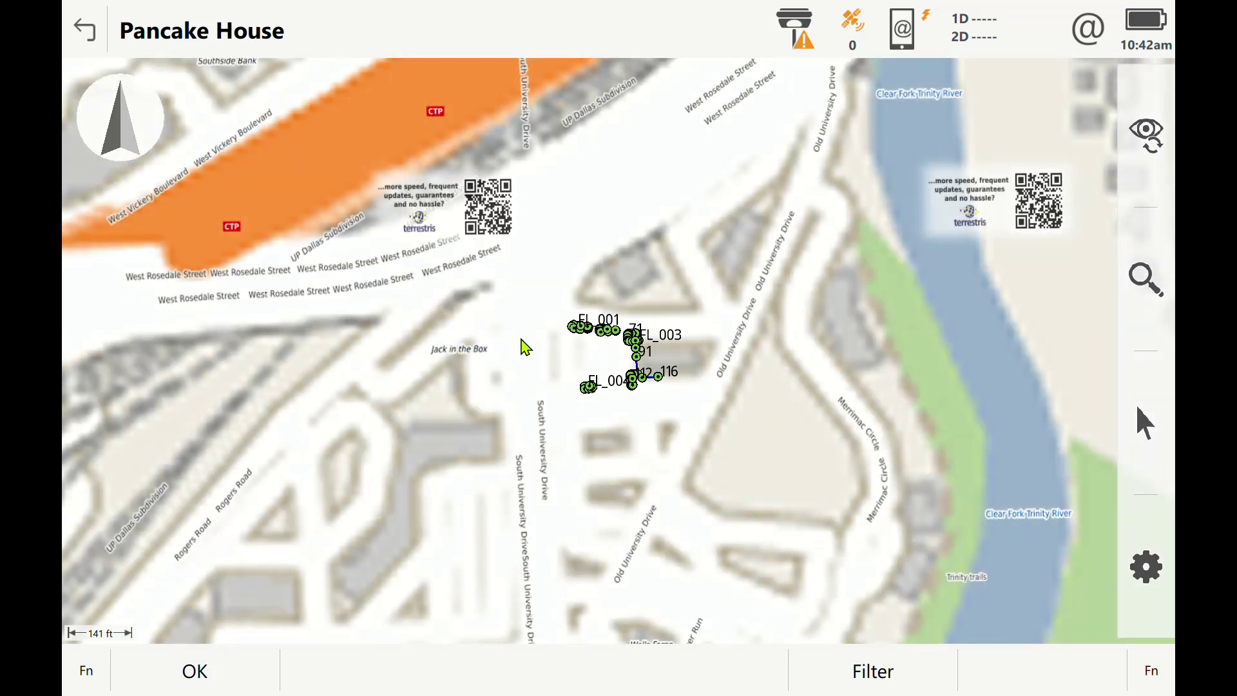
click(1171, 582)
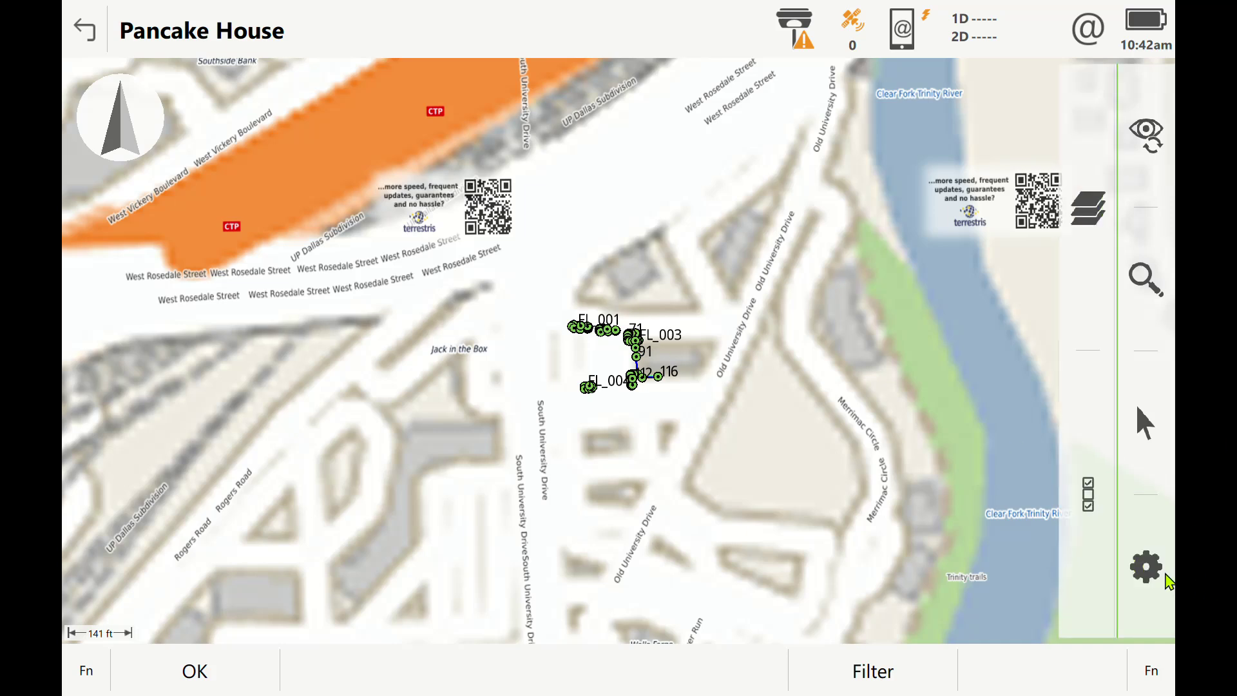
click(1094, 490)
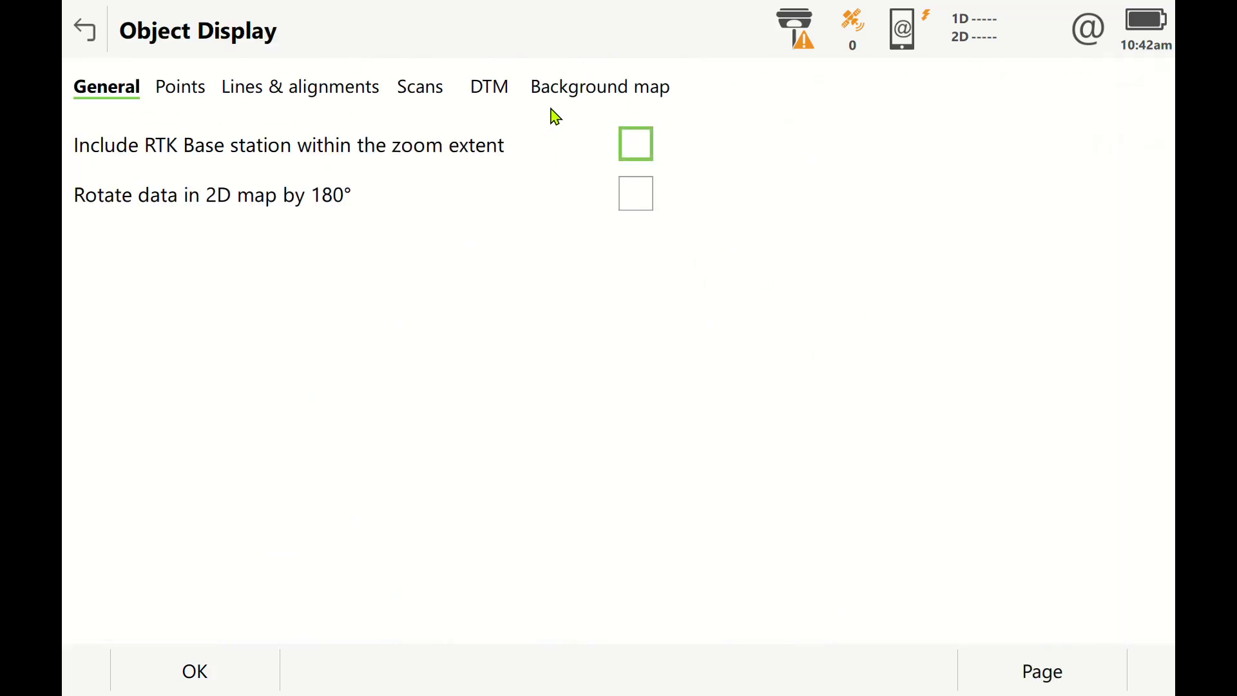
click(572, 91)
click(794, 207)
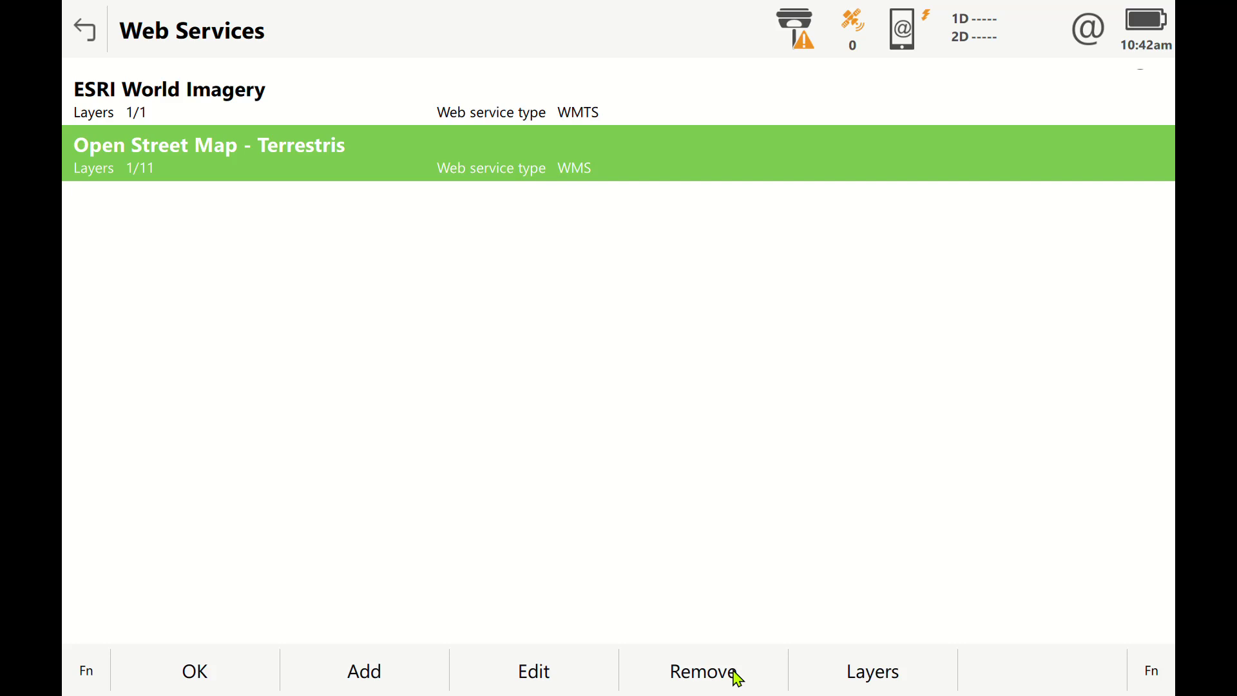
click(881, 680)
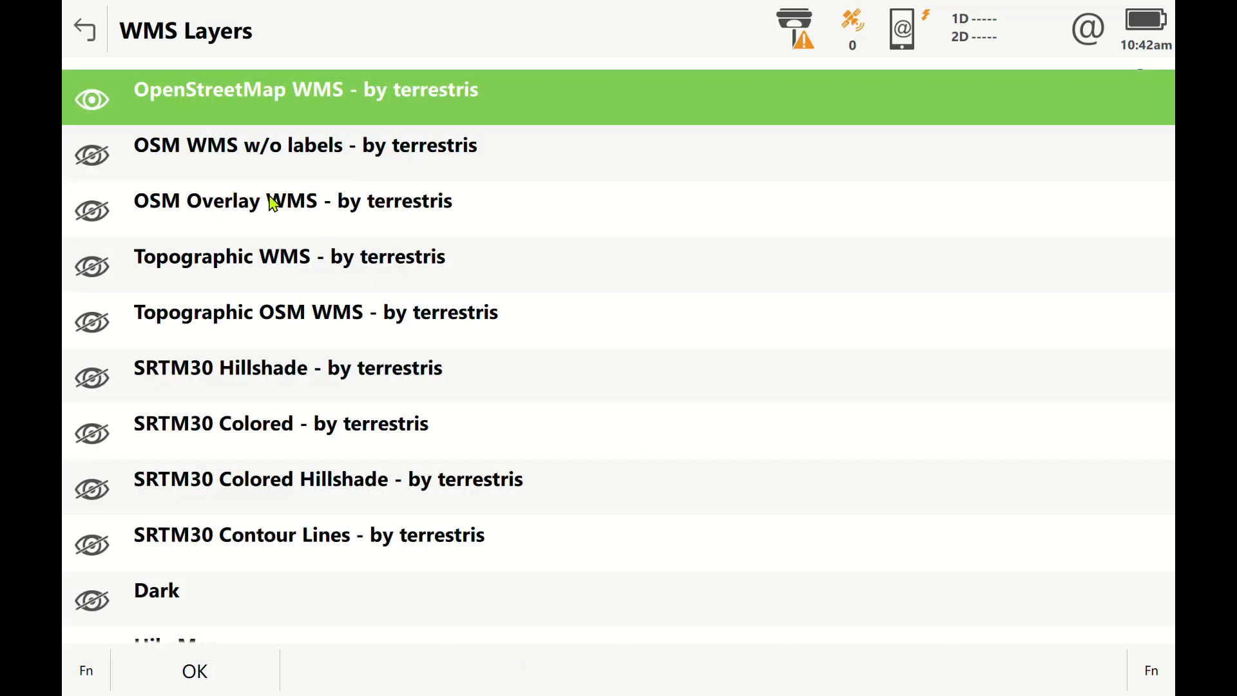
Make the Topographic OSM WMS layer visible and confirm it back to the map.
scroll(261, 371, down, 2)
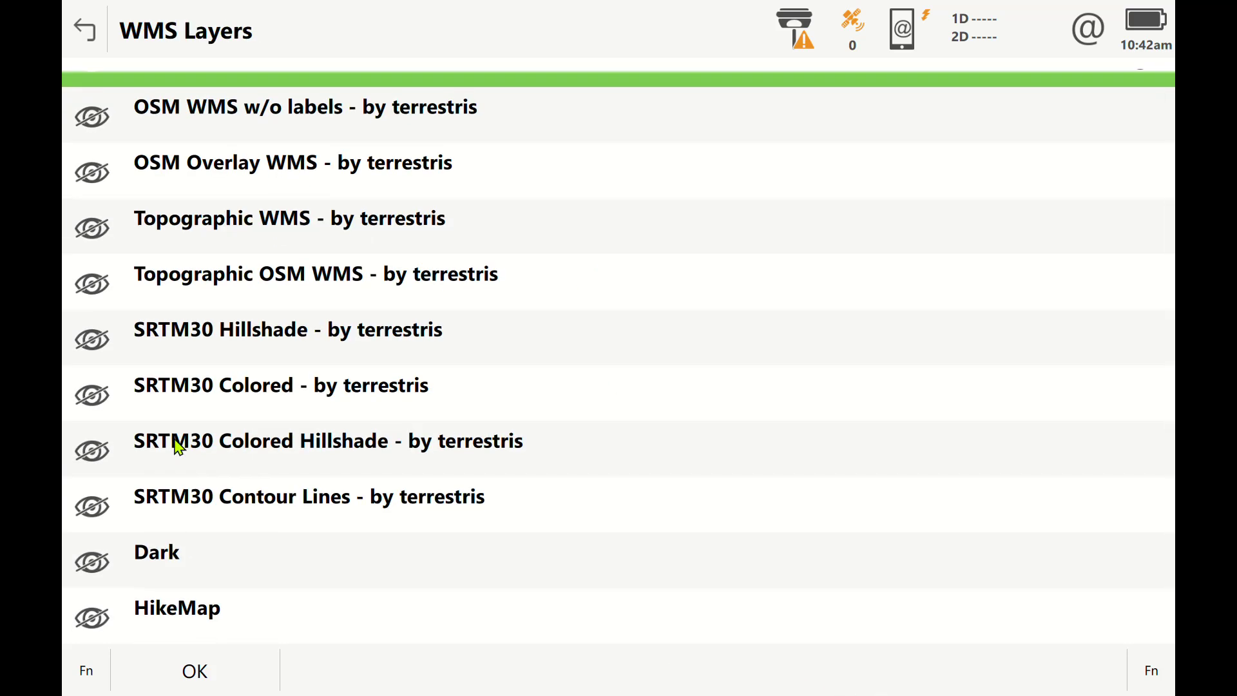
scroll(180, 380, up, 2)
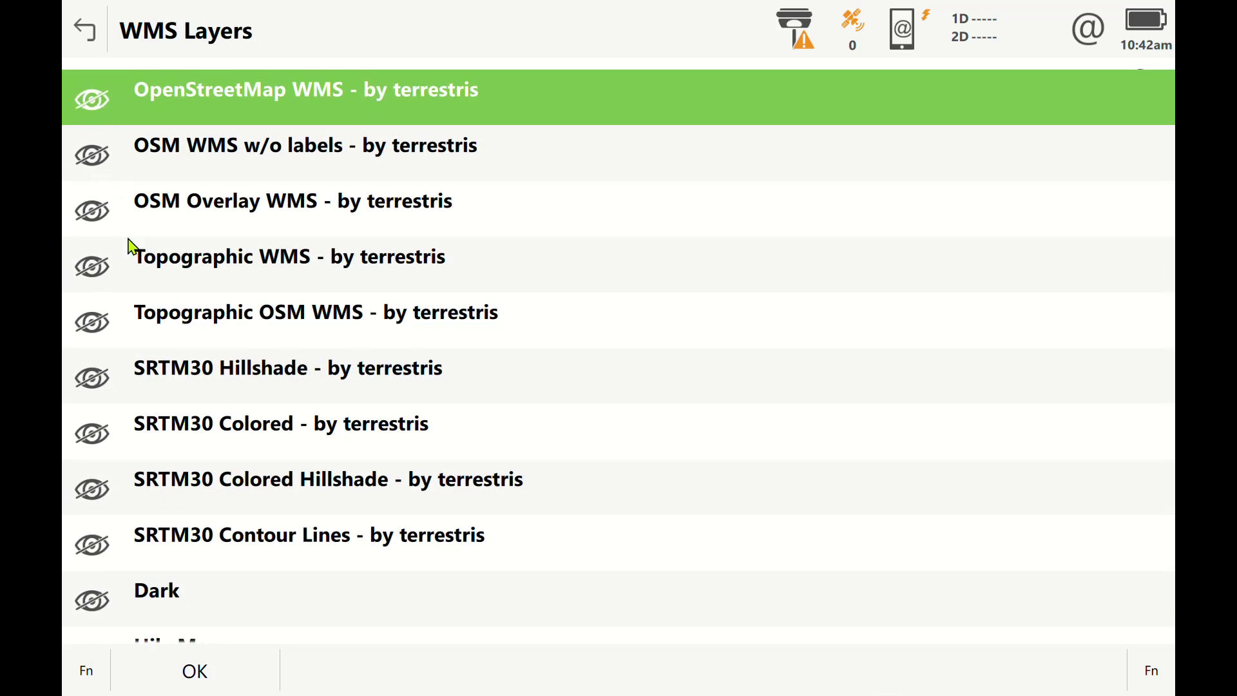
click(98, 325)
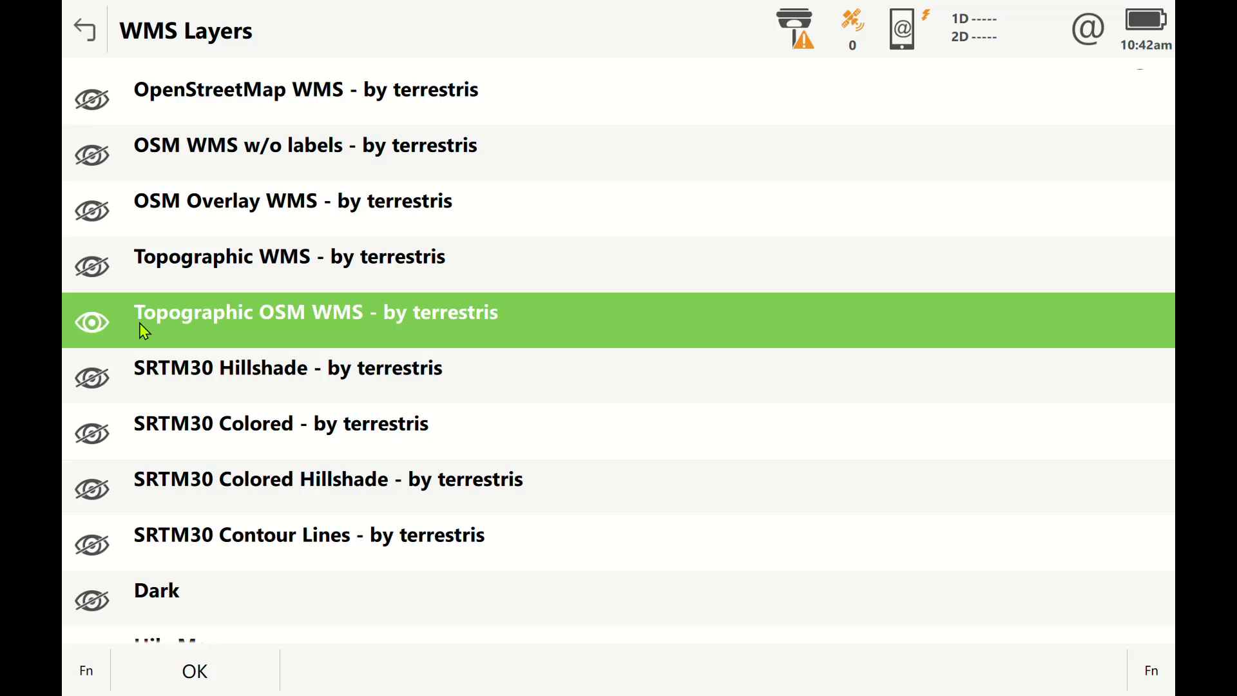
click(197, 672)
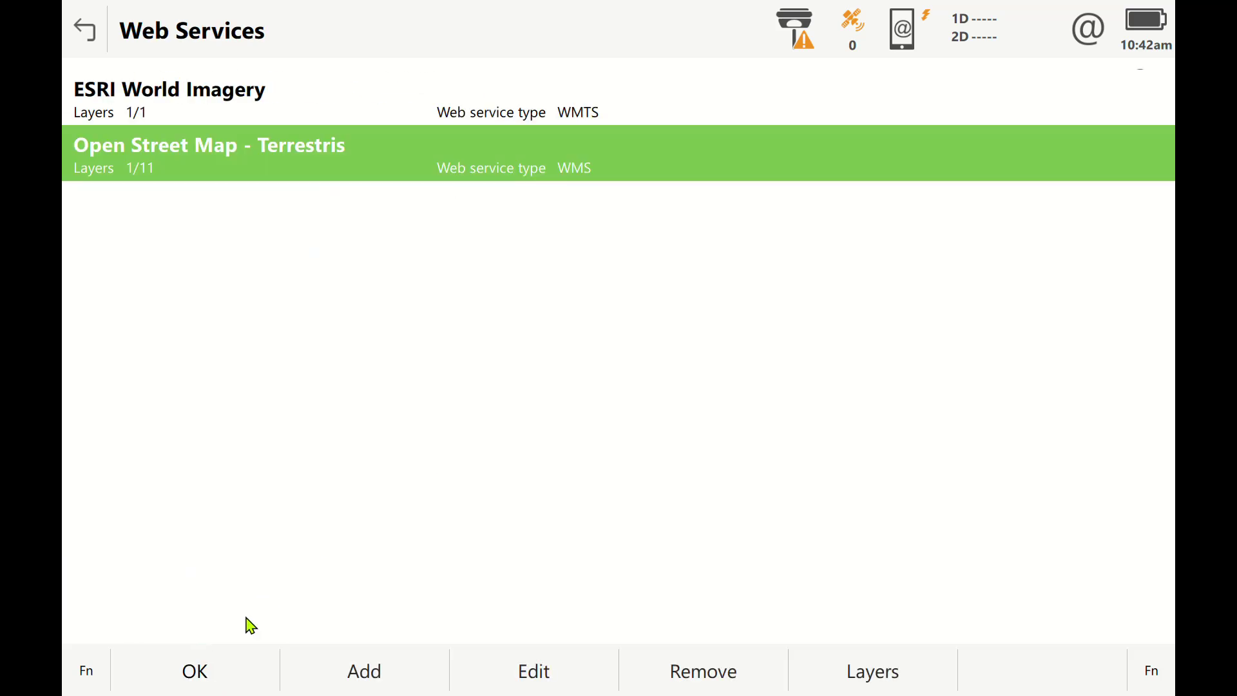
click(187, 673)
click(194, 672)
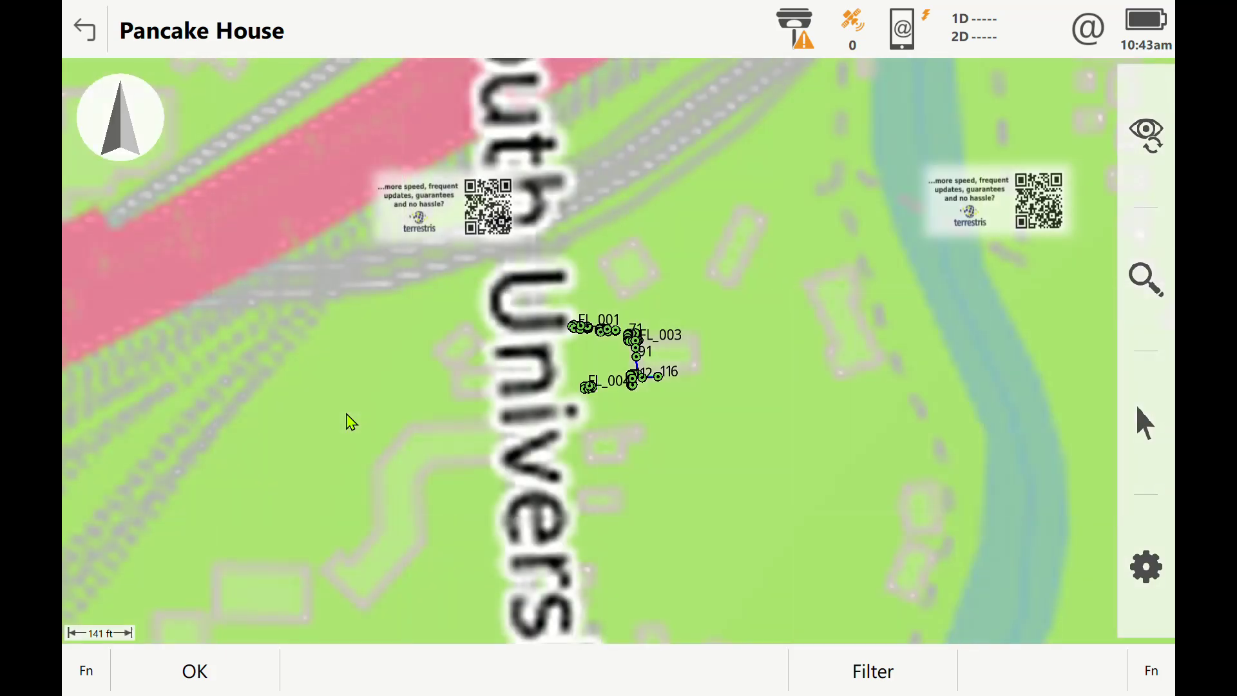
Zoom in on the surveyed points and linework over the topographic background, then reopen Object Display.
click(1150, 286)
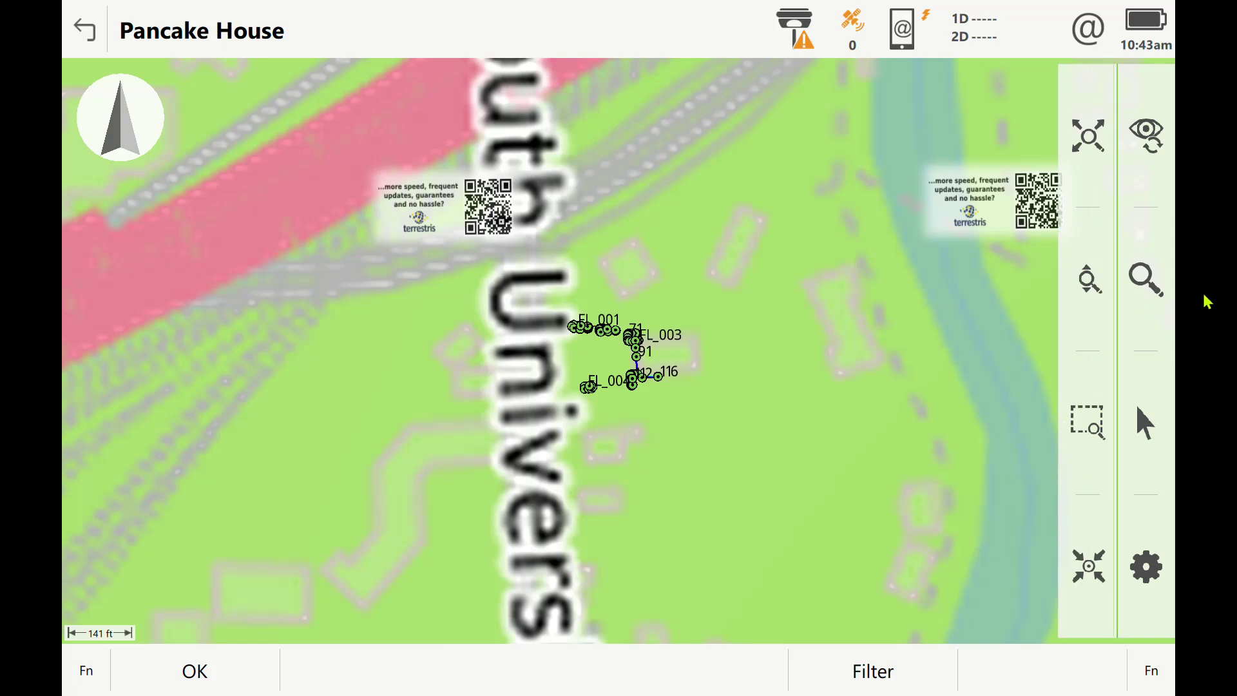
click(1098, 296)
drag(702, 335, 753, 413)
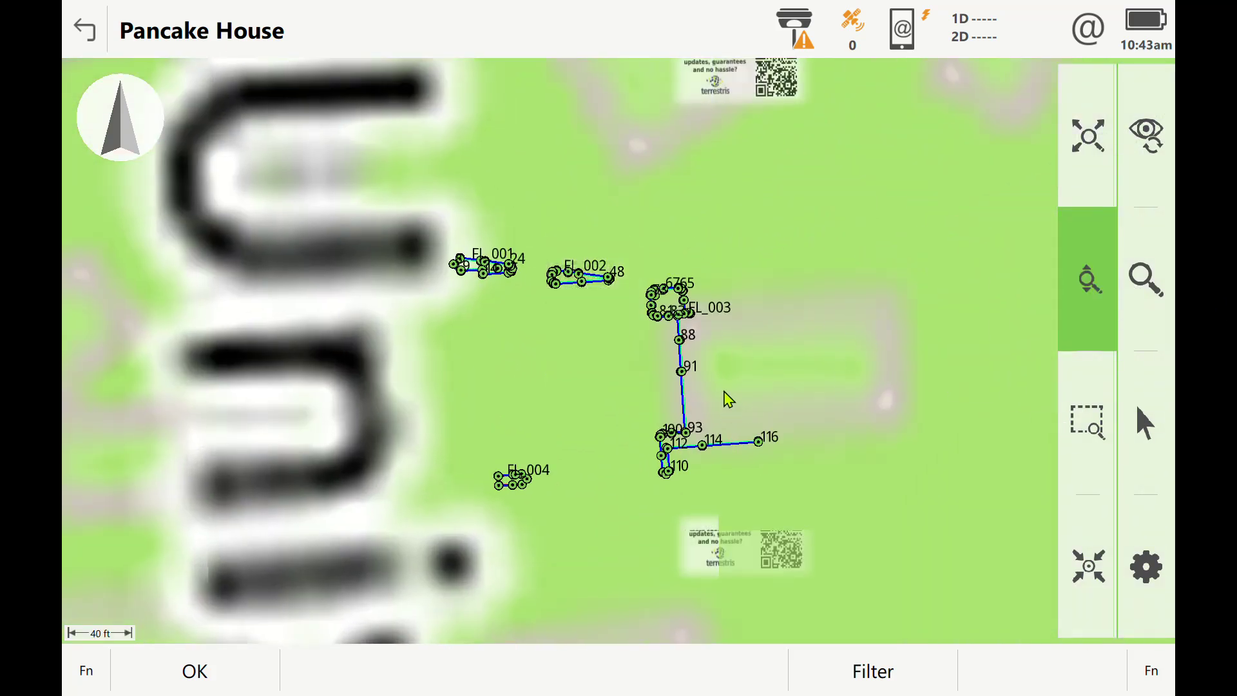
drag(734, 329, 786, 360)
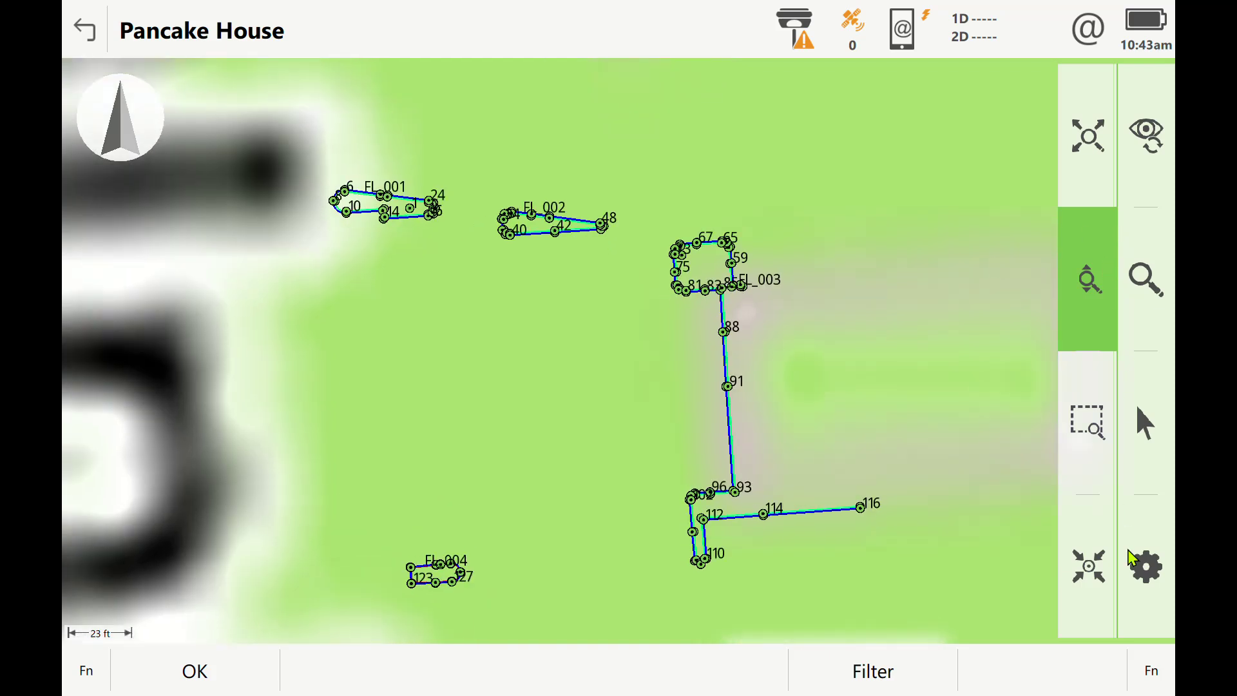
click(1102, 286)
drag(899, 277, 834, 194)
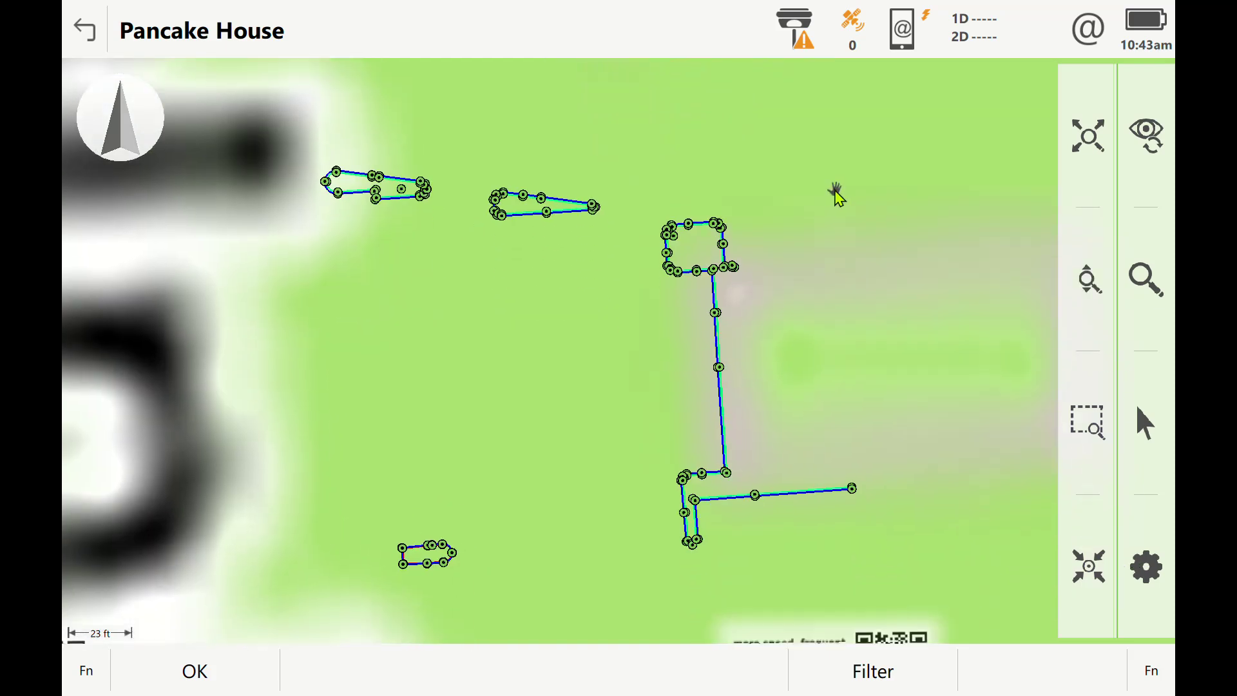
click(1088, 494)
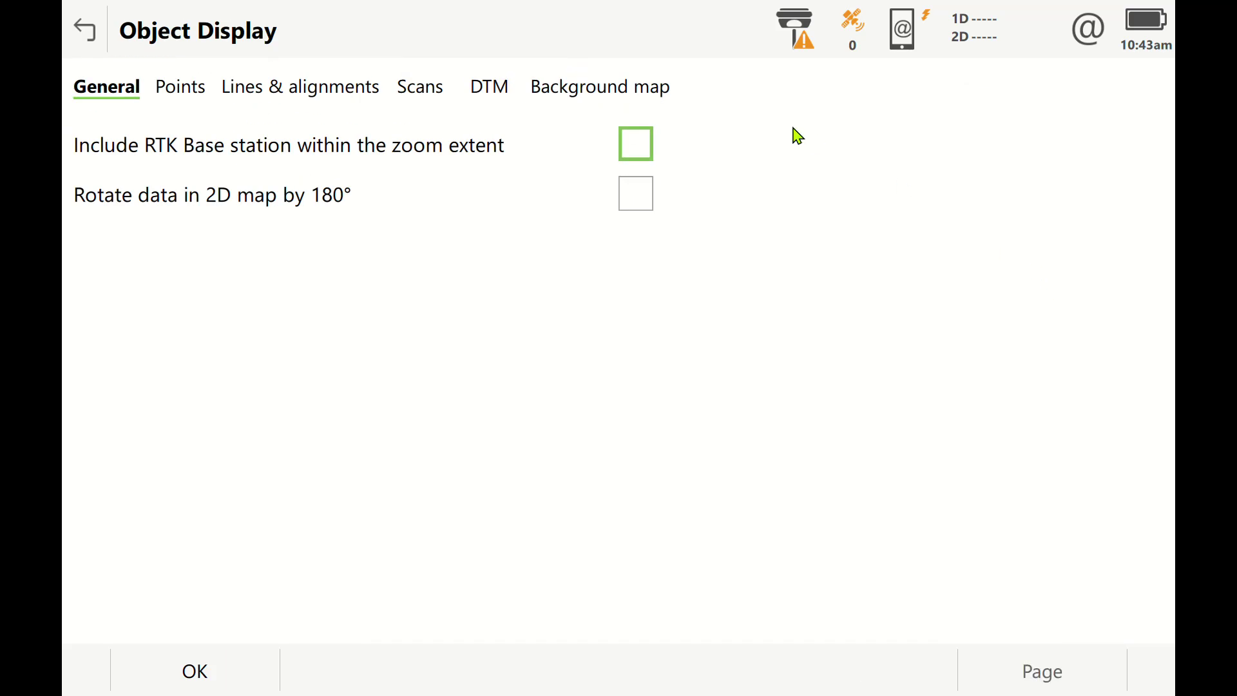
Switch the background map web service to ESRI World Imagery and apply it.
click(657, 90)
click(668, 154)
click(729, 237)
click(740, 198)
click(449, 119)
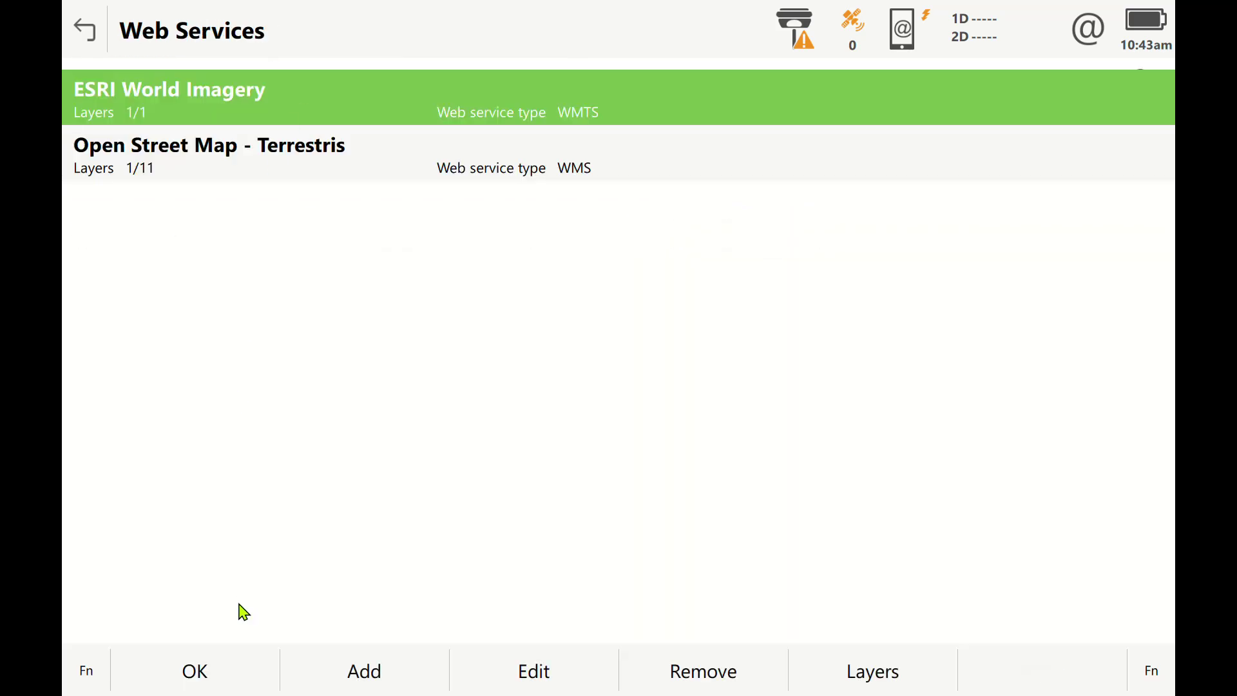
click(206, 670)
click(216, 680)
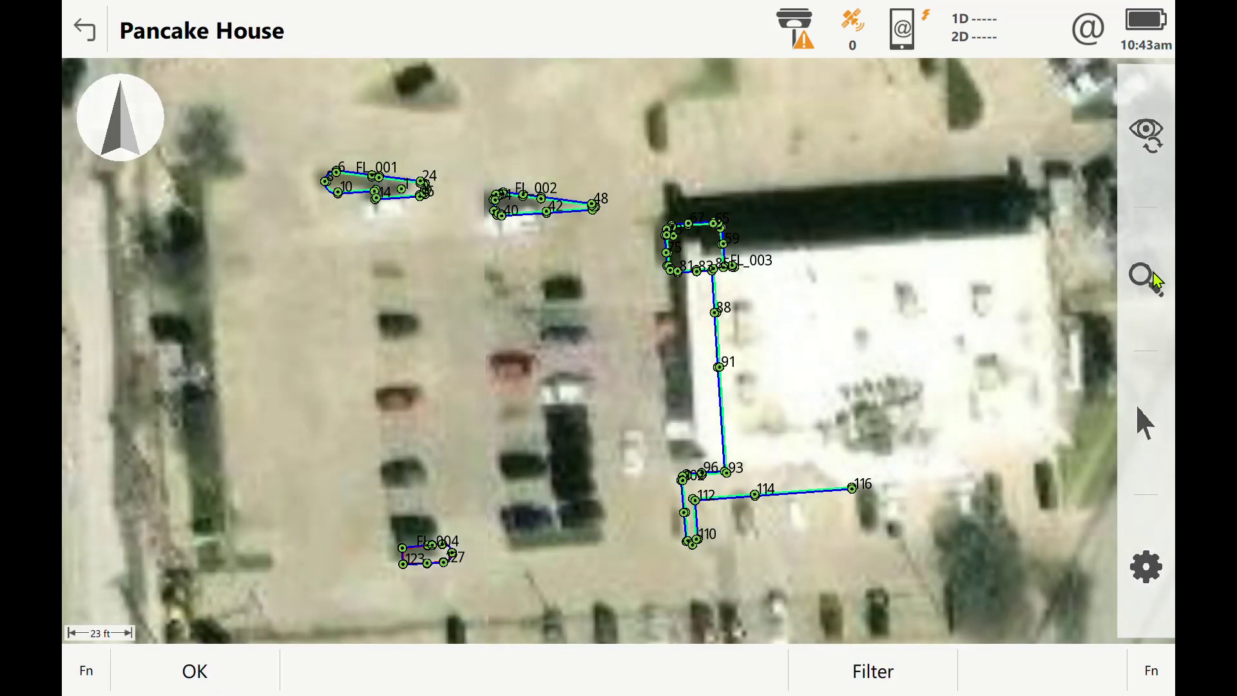
Frame the surveyed linework over the aerial imagery using zoom and fit-to-data.
click(1147, 364)
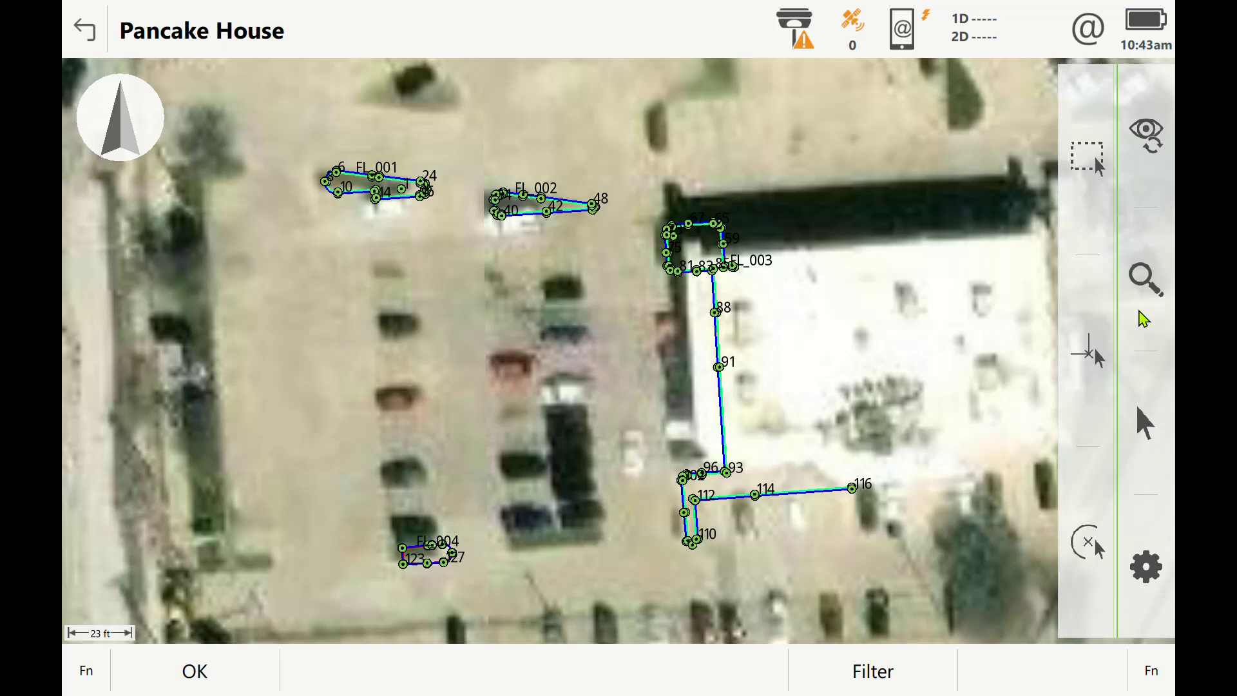
click(1145, 280)
click(1088, 279)
drag(657, 210, 920, 299)
click(1088, 278)
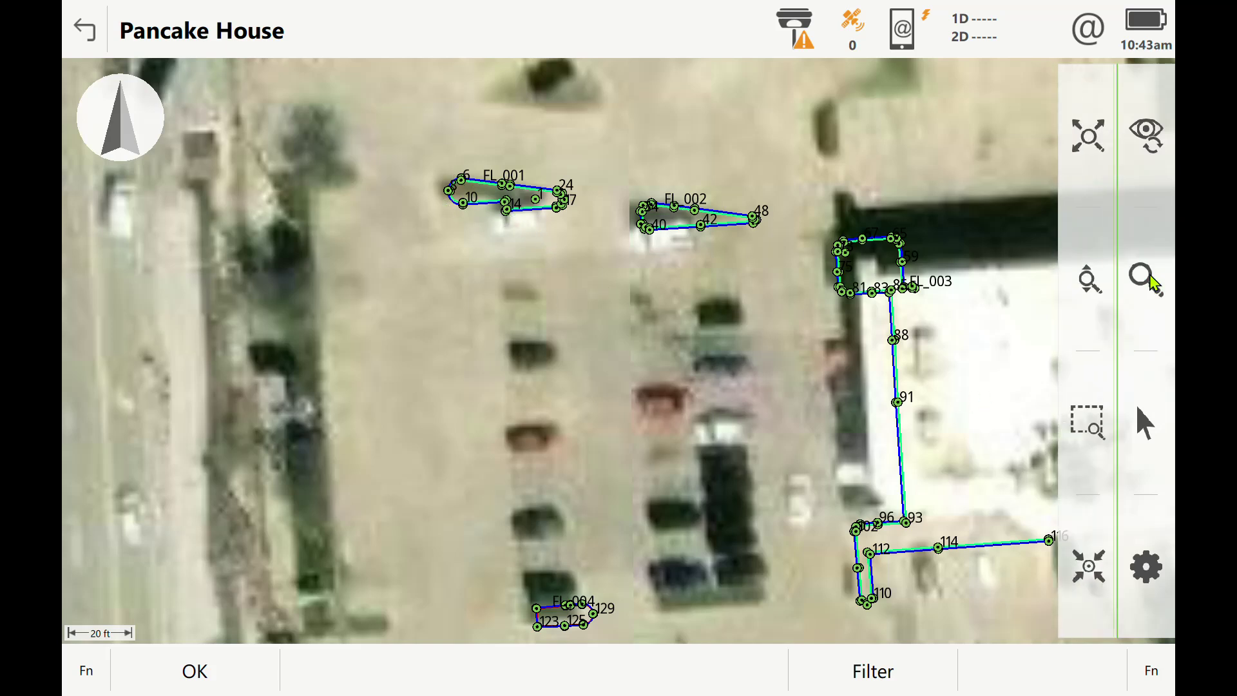
click(1108, 177)
click(1079, 273)
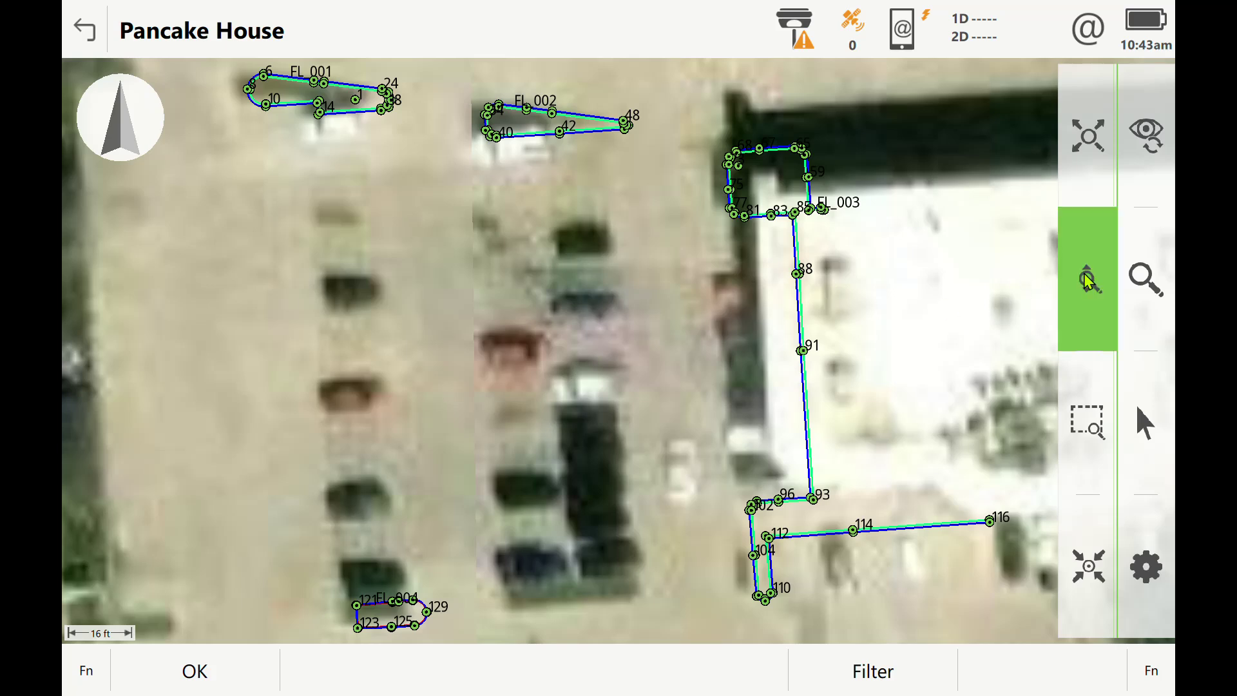
scroll(652, 354, down, 3)
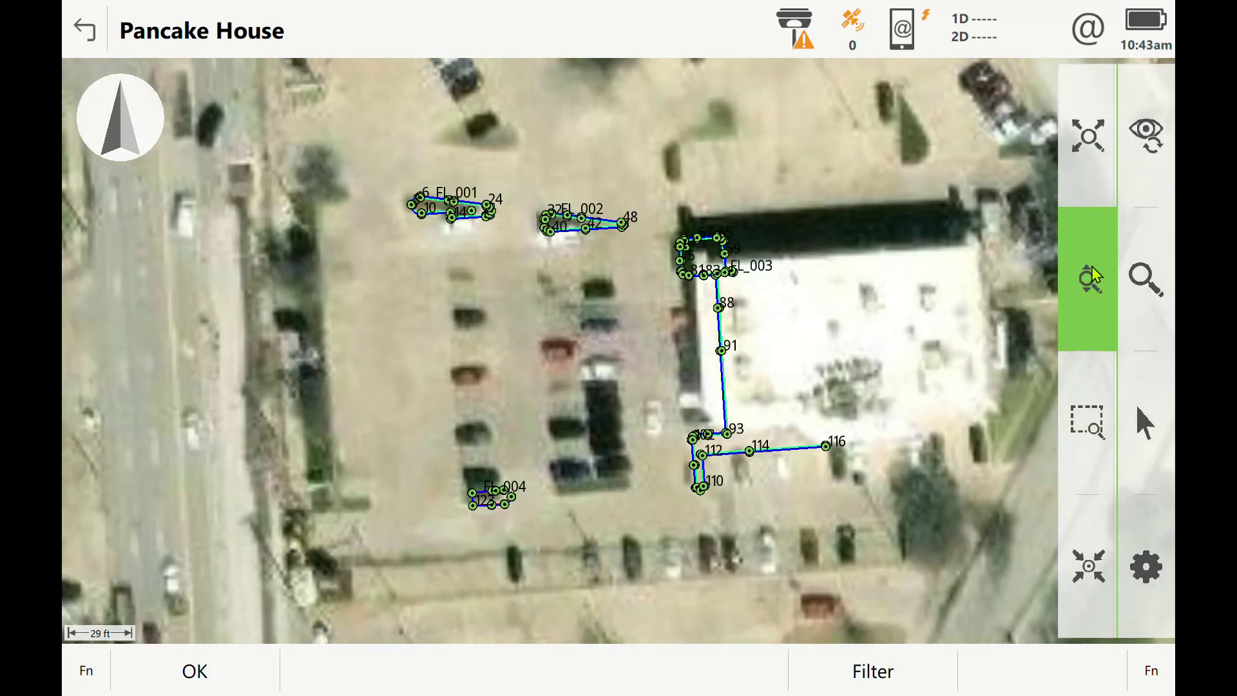